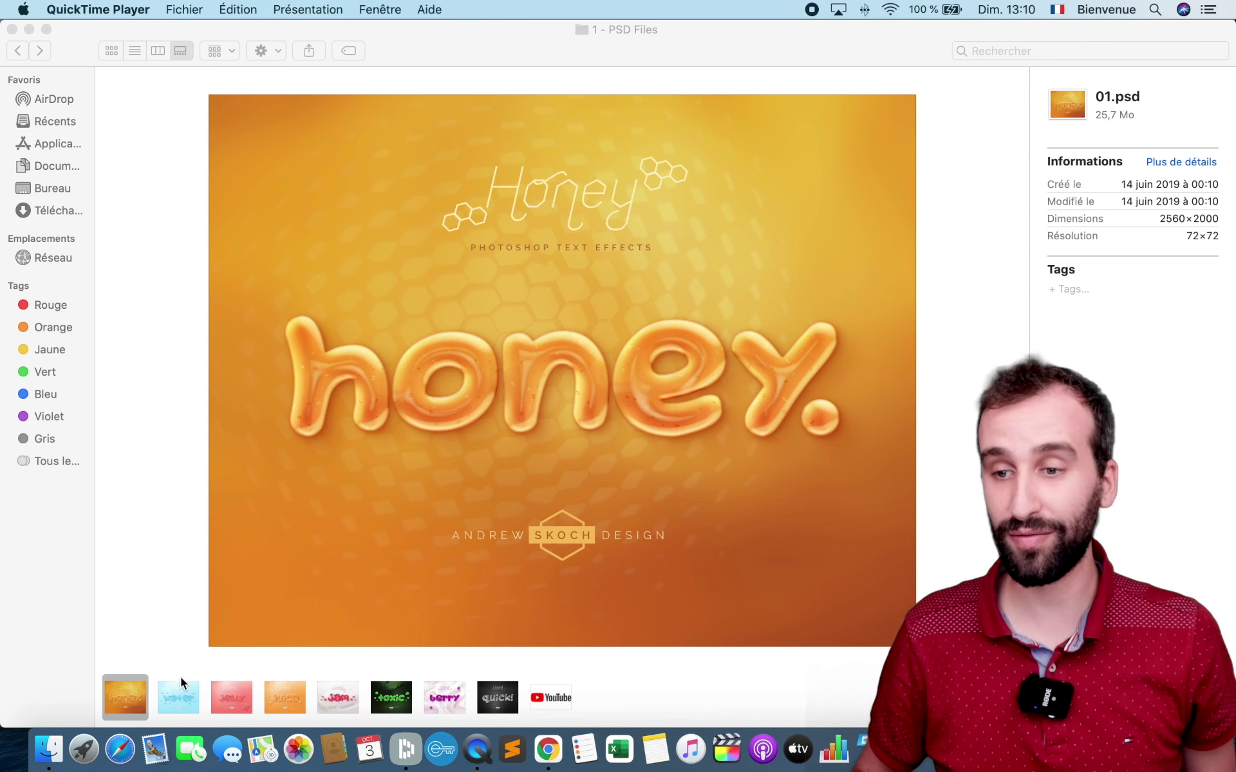
- Preview the jelly, juice, jam, toxic and berry liquid PSDs, then select the water design 02.psd
{"action": "left_click", "coordinate": [179, 681]}
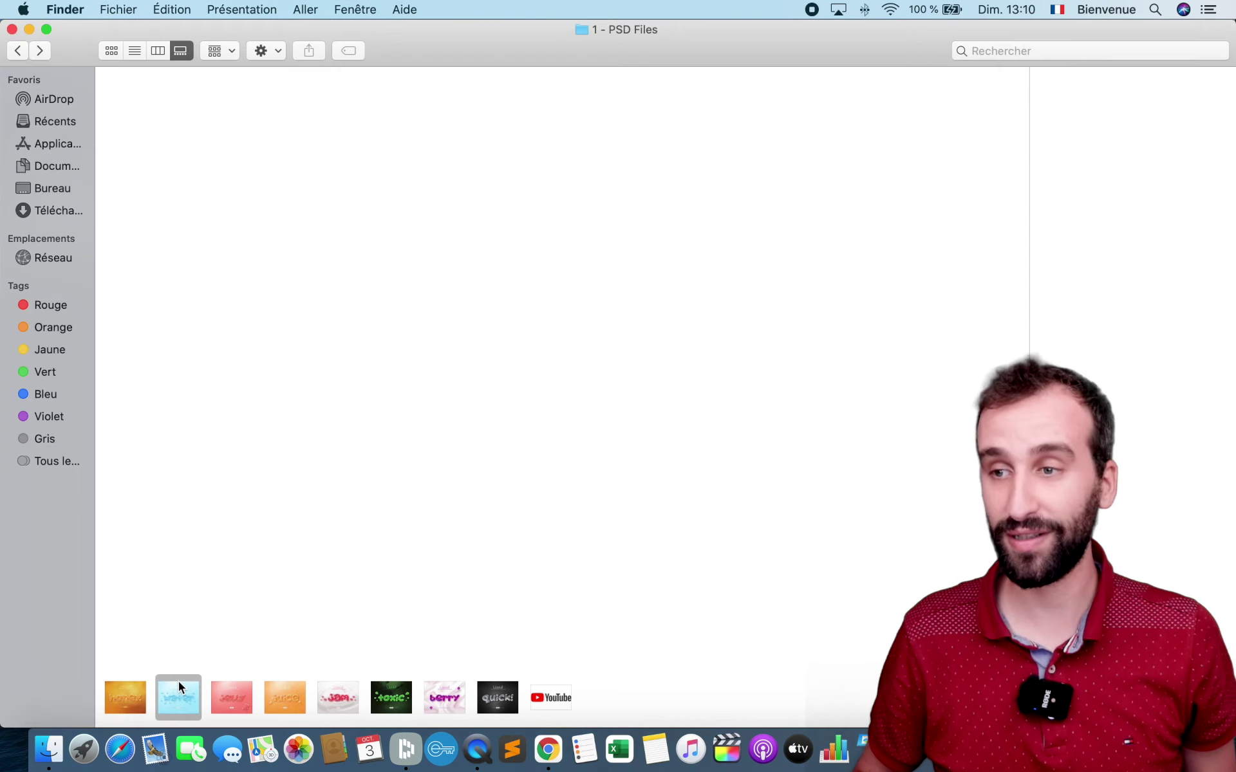
{"action": "key", "text": "Right"}
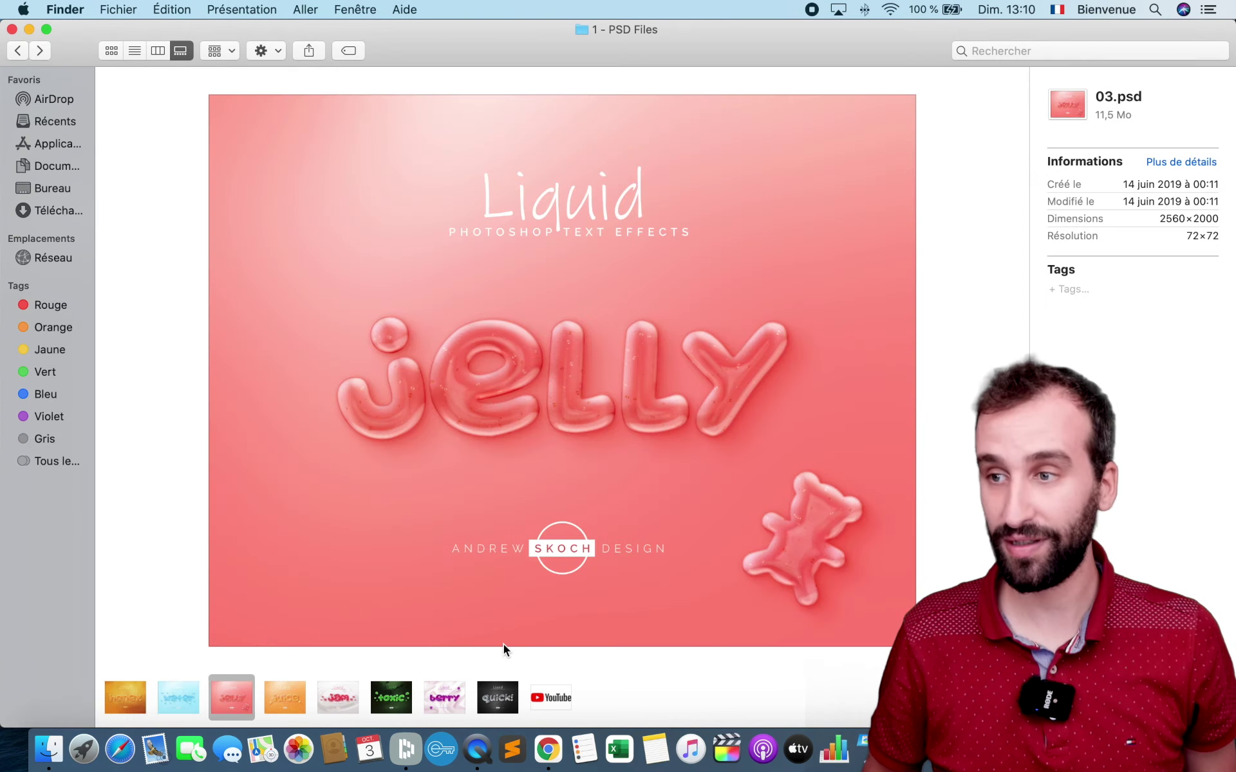
{"action": "key", "text": "Right"}
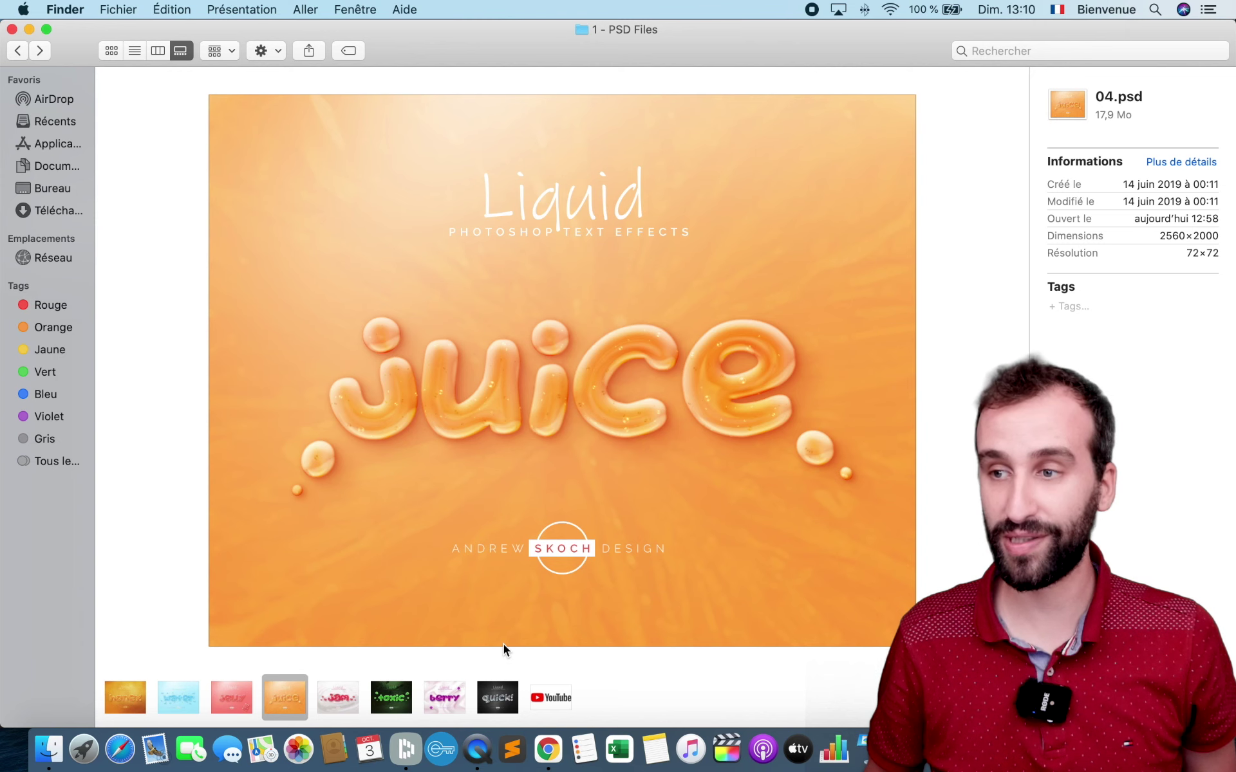
{"action": "key", "text": "Right"}
{"action": "key", "text": "Right"}
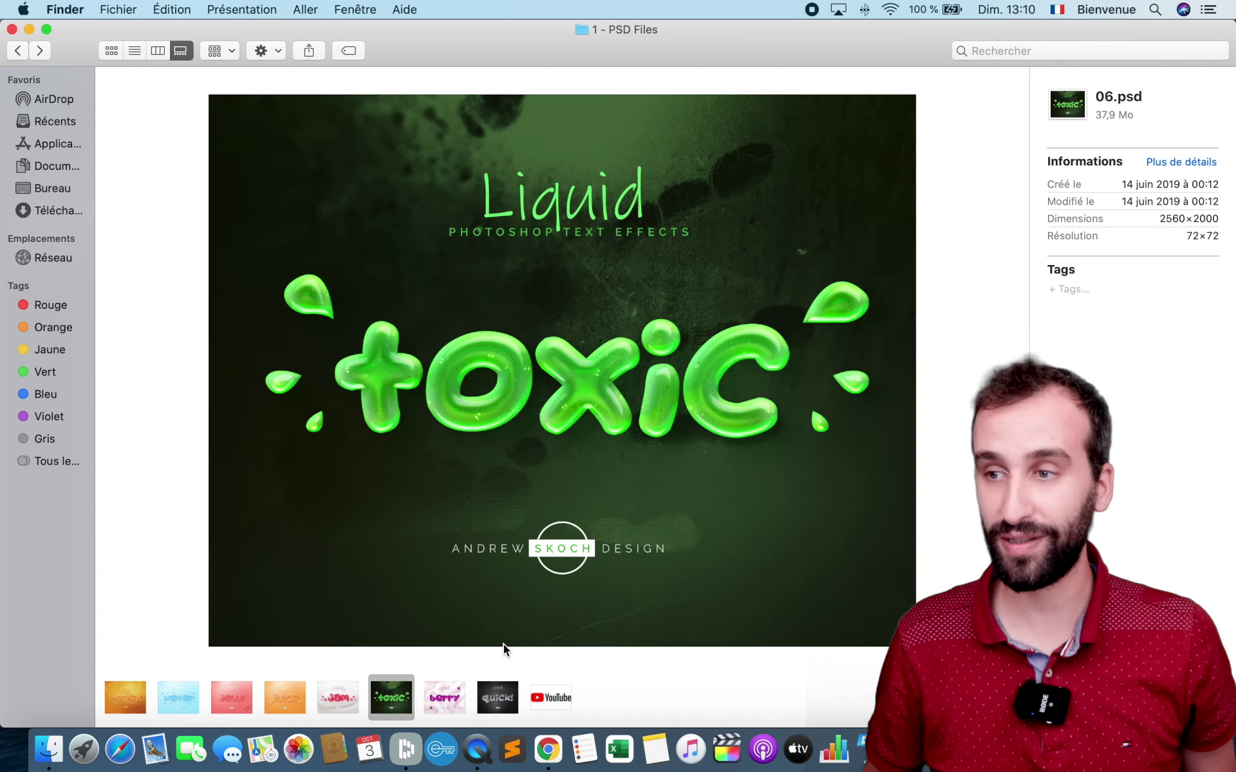
{"action": "key", "text": "Right"}
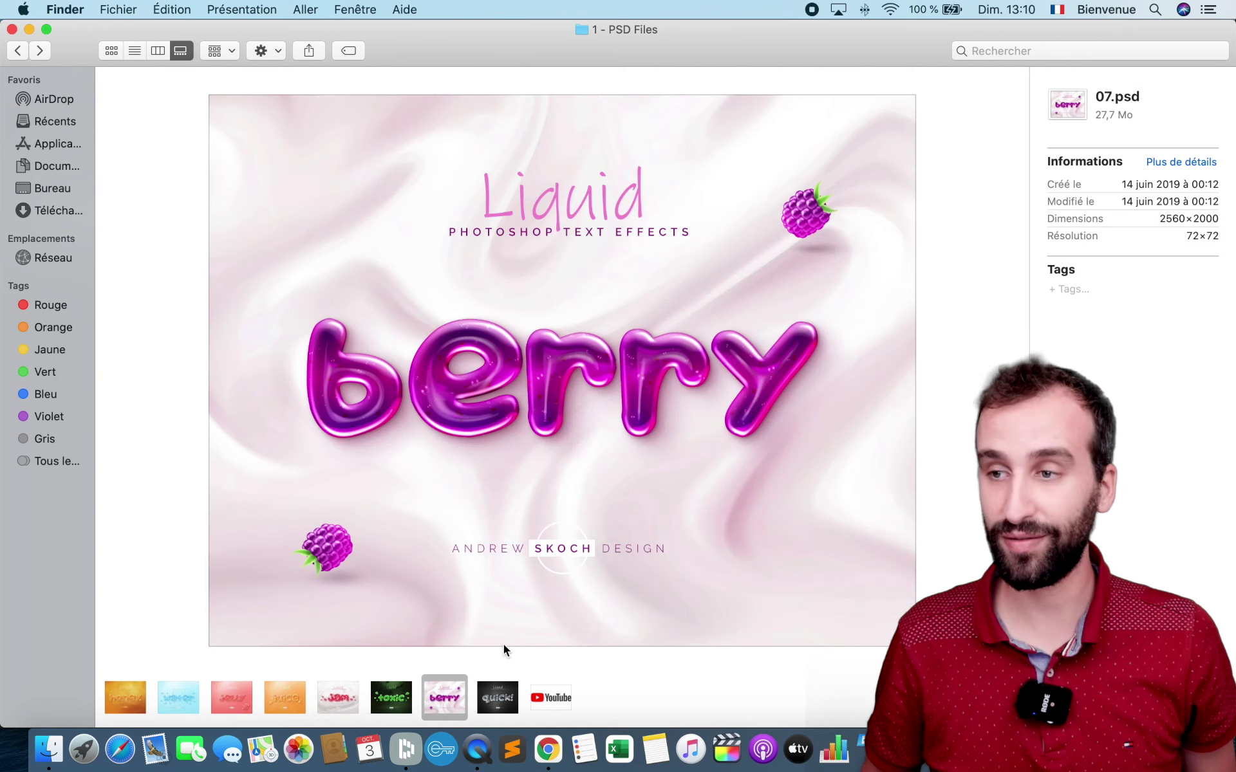
{"action": "key", "text": "Right"}
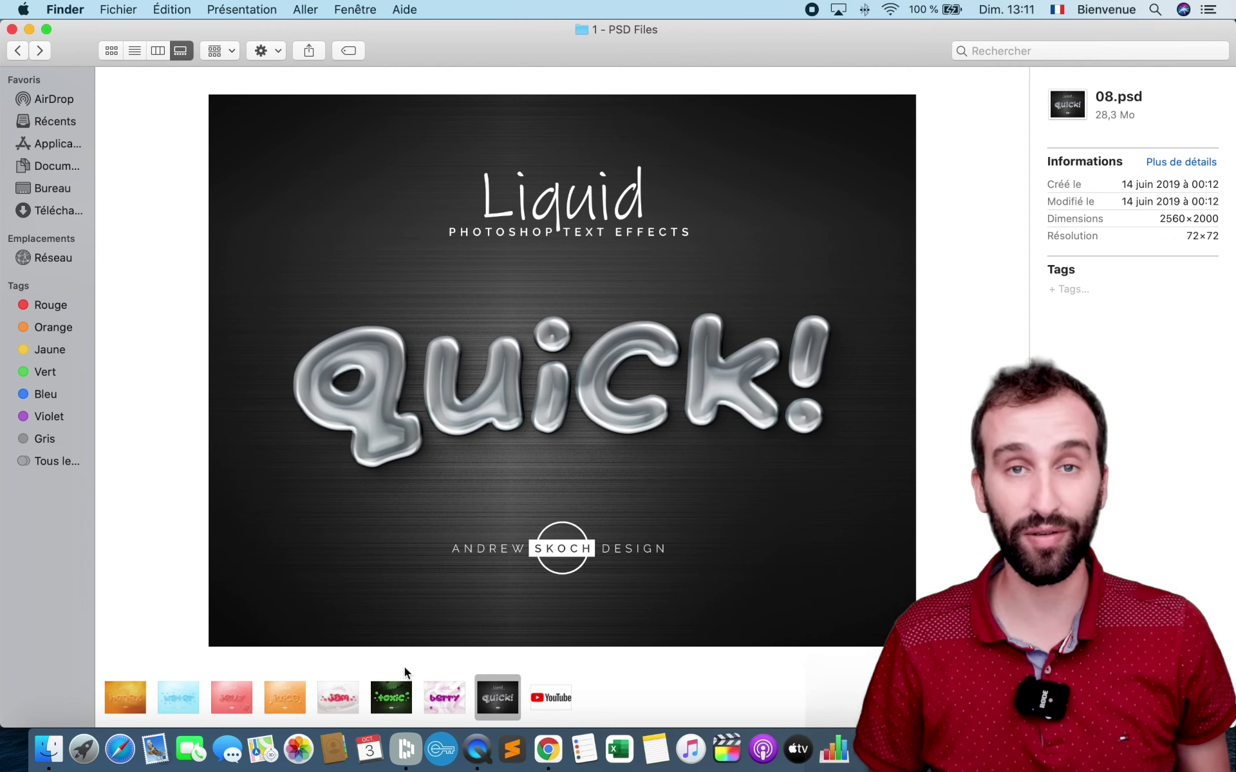
{"action": "left_click", "coordinate": [332, 698]}
{"action": "left_click", "coordinate": [188, 699]}
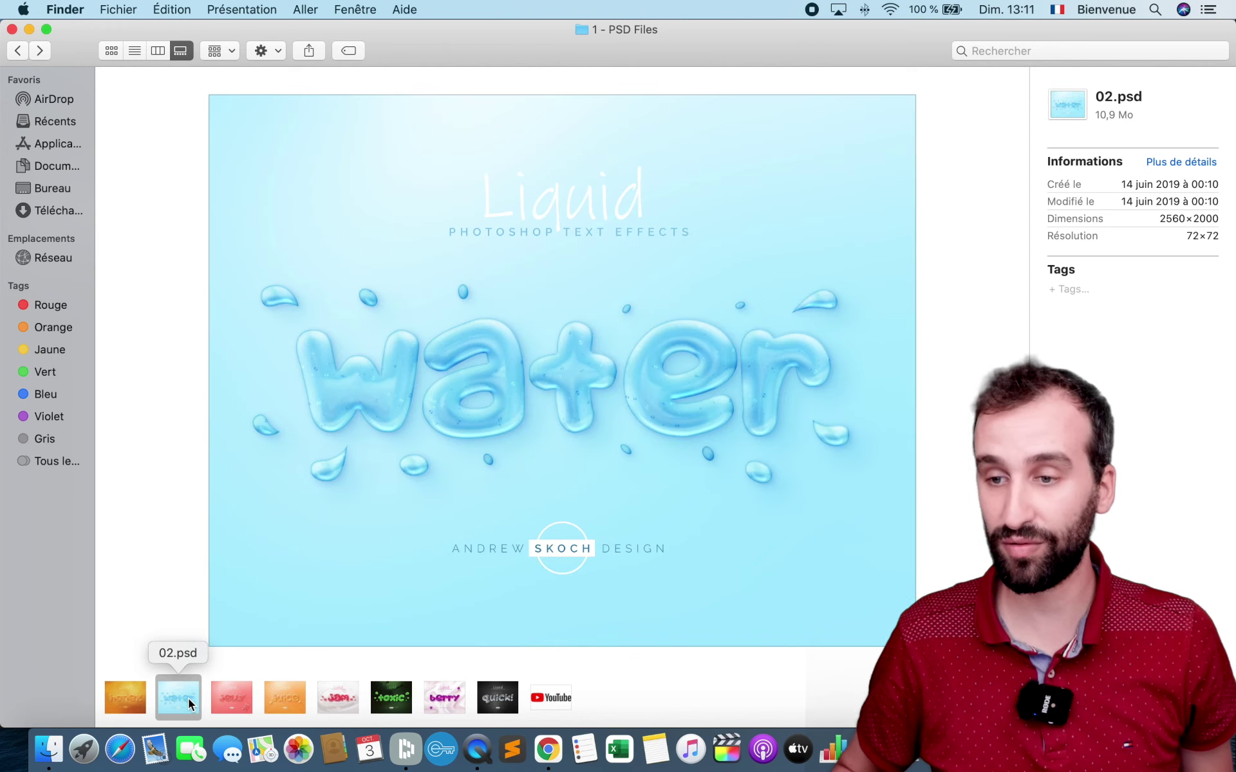
- Open 02.psd in Photoshop, accepting the colour profile, and hide the guides via View > Extras
{"action": "double_click", "coordinate": [188, 697]}
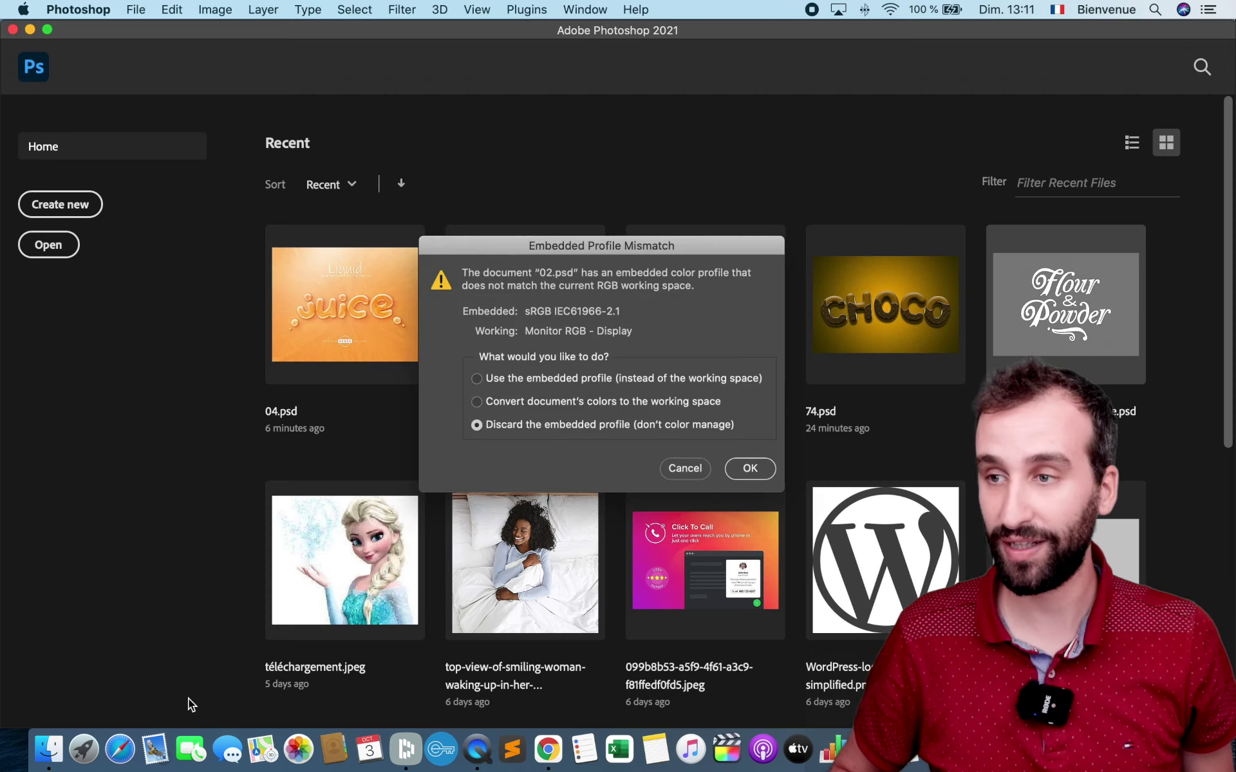
{"action": "left_click", "coordinate": [750, 468]}
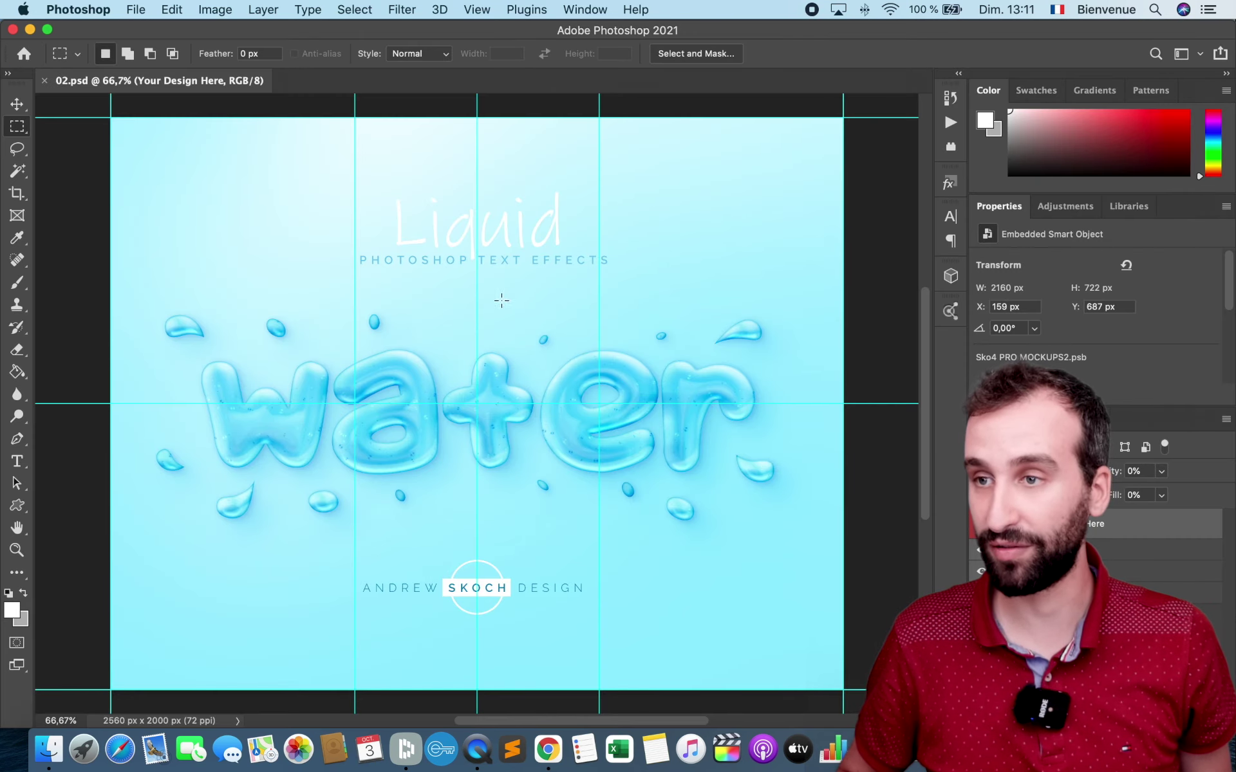
{"action": "left_click", "coordinate": [526, 9]}
{"action": "mouse_move", "coordinate": [439, 9]}
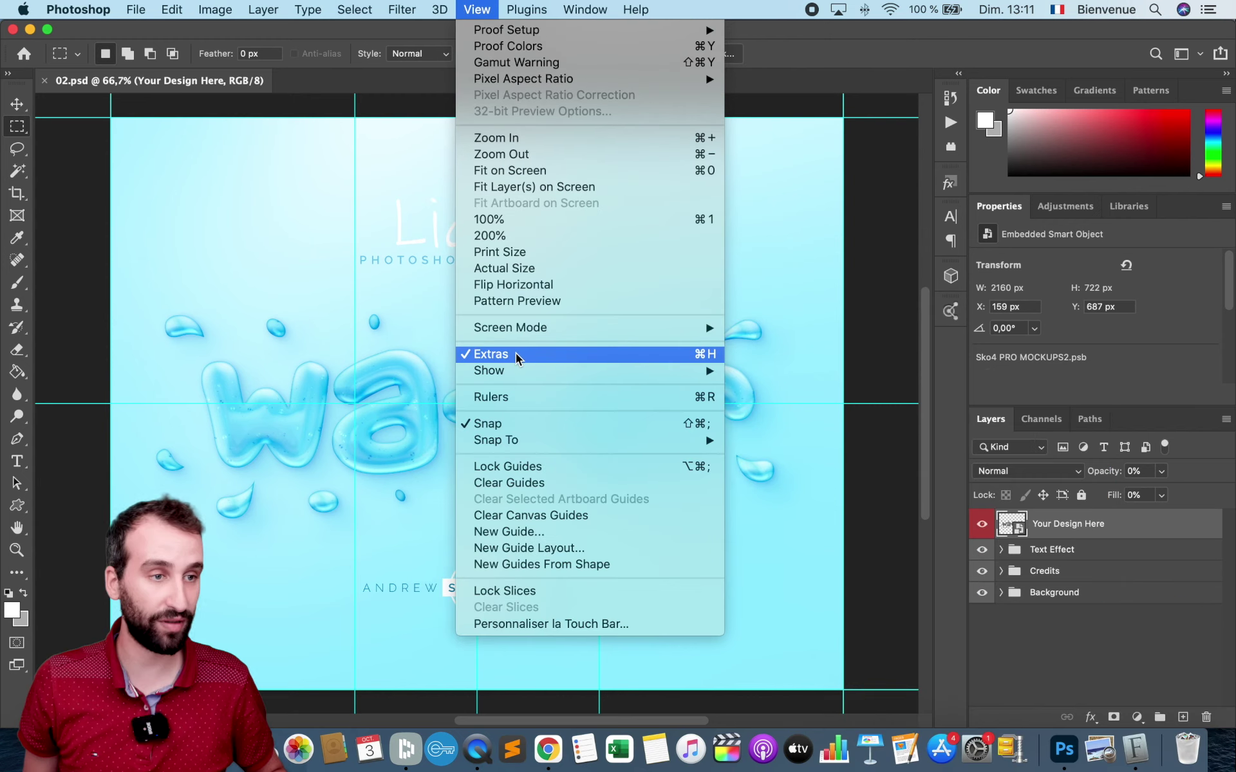
{"action": "left_click", "coordinate": [517, 356]}
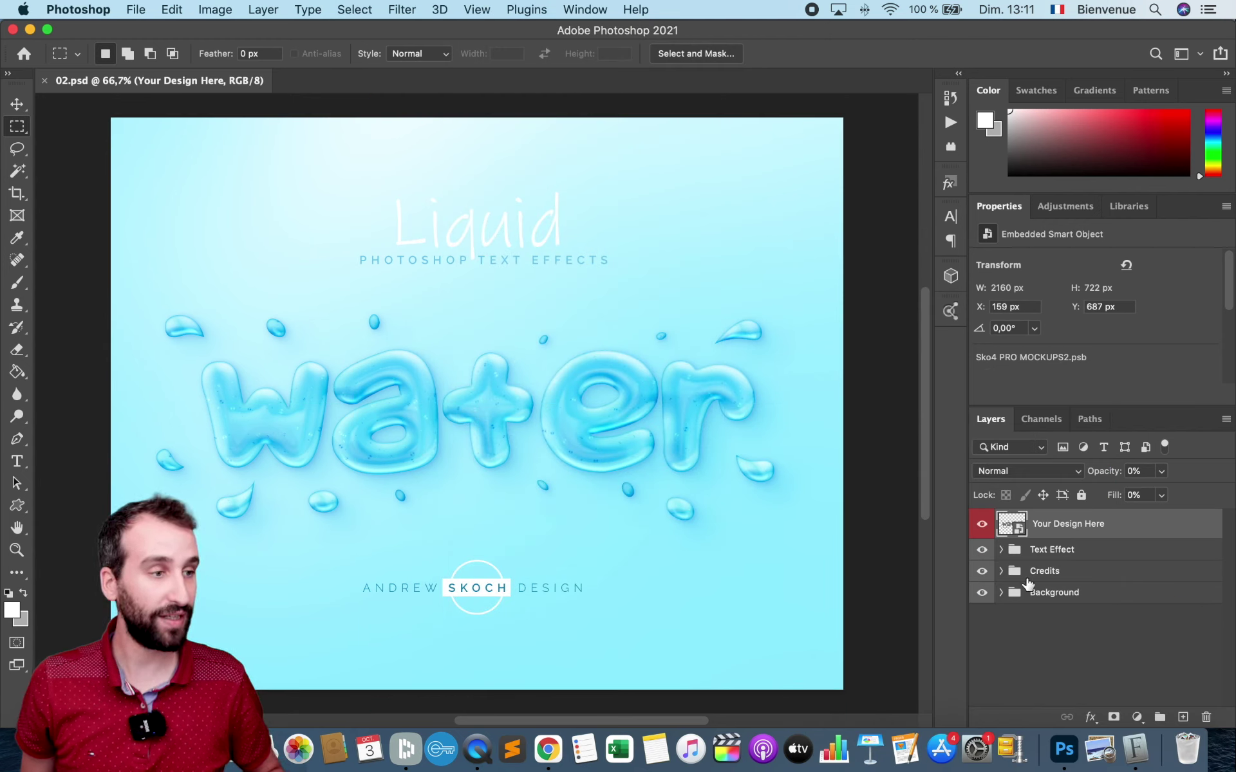
- Hide the Credits group's Liquid title text, keeping the light-blue background visible
{"action": "left_click", "coordinate": [1072, 555]}
{"action": "left_click", "coordinate": [1097, 571]}
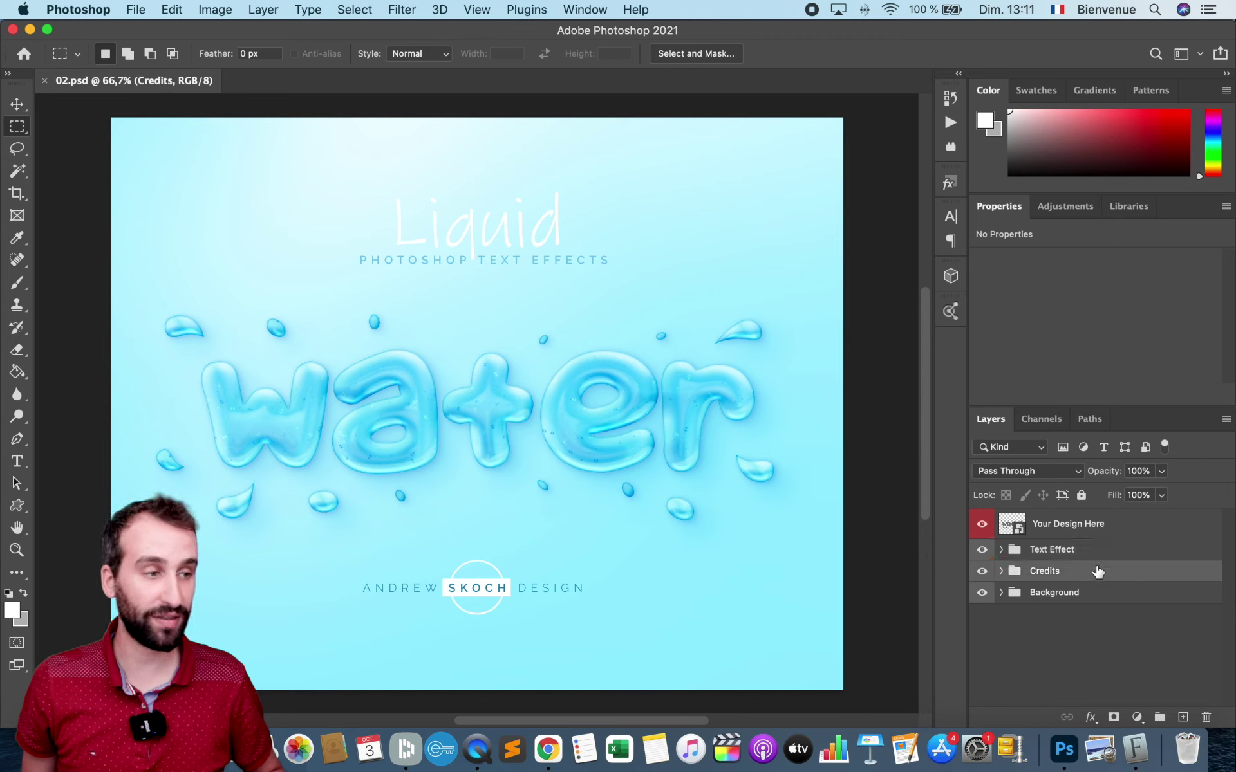
{"action": "left_click", "coordinate": [1091, 593]}
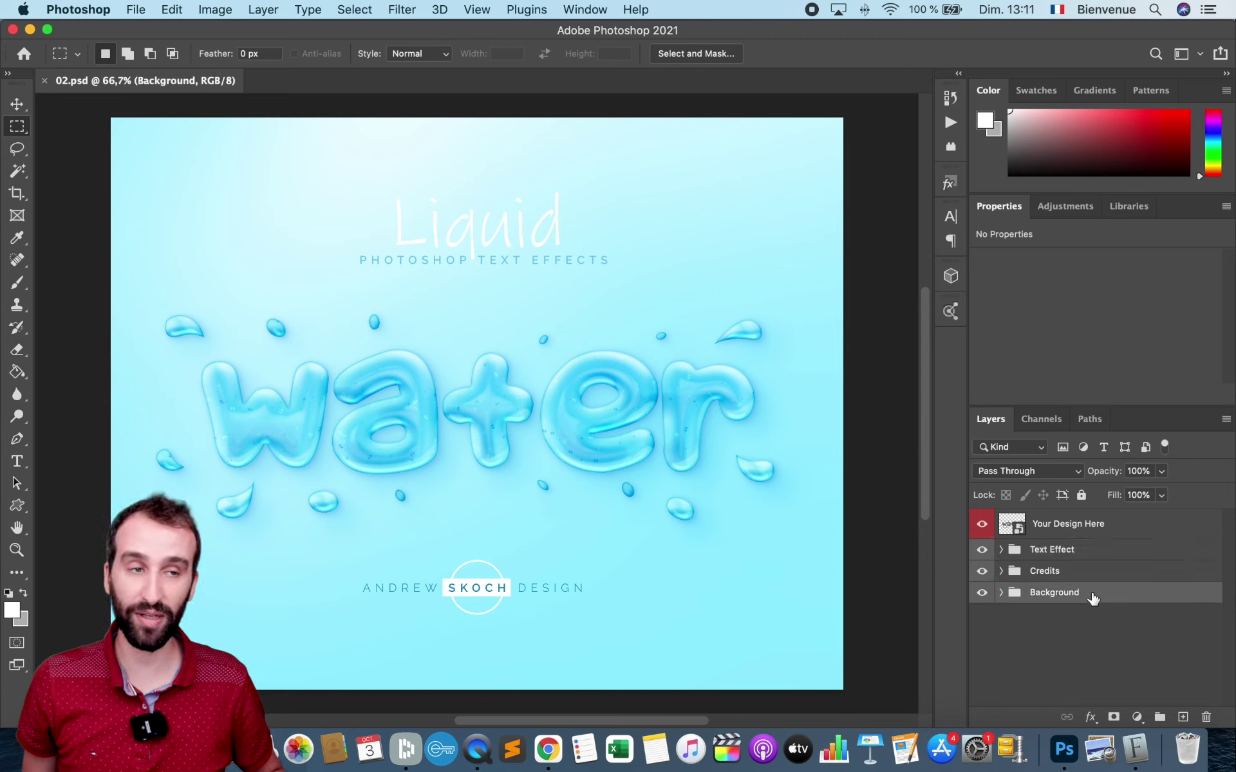
{"action": "left_click", "coordinate": [981, 571]}
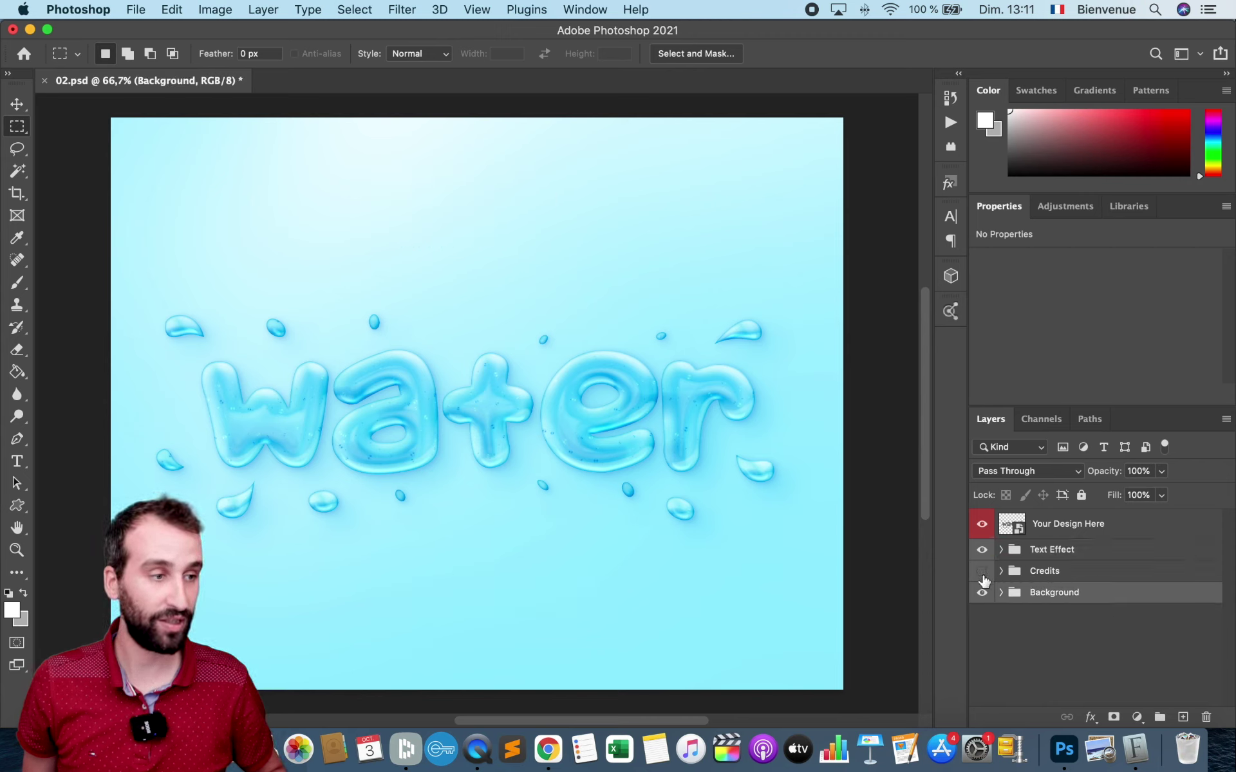
{"action": "left_click", "coordinate": [983, 595]}
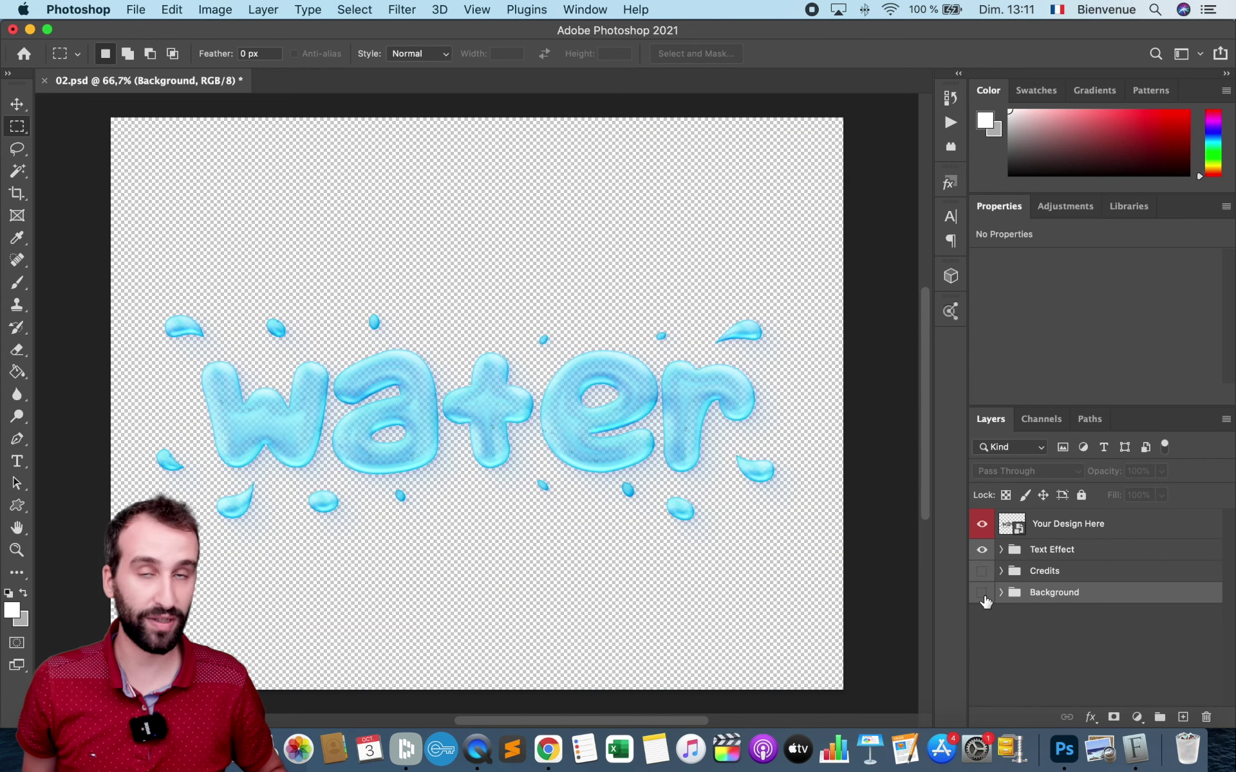
{"action": "left_click", "coordinate": [982, 593]}
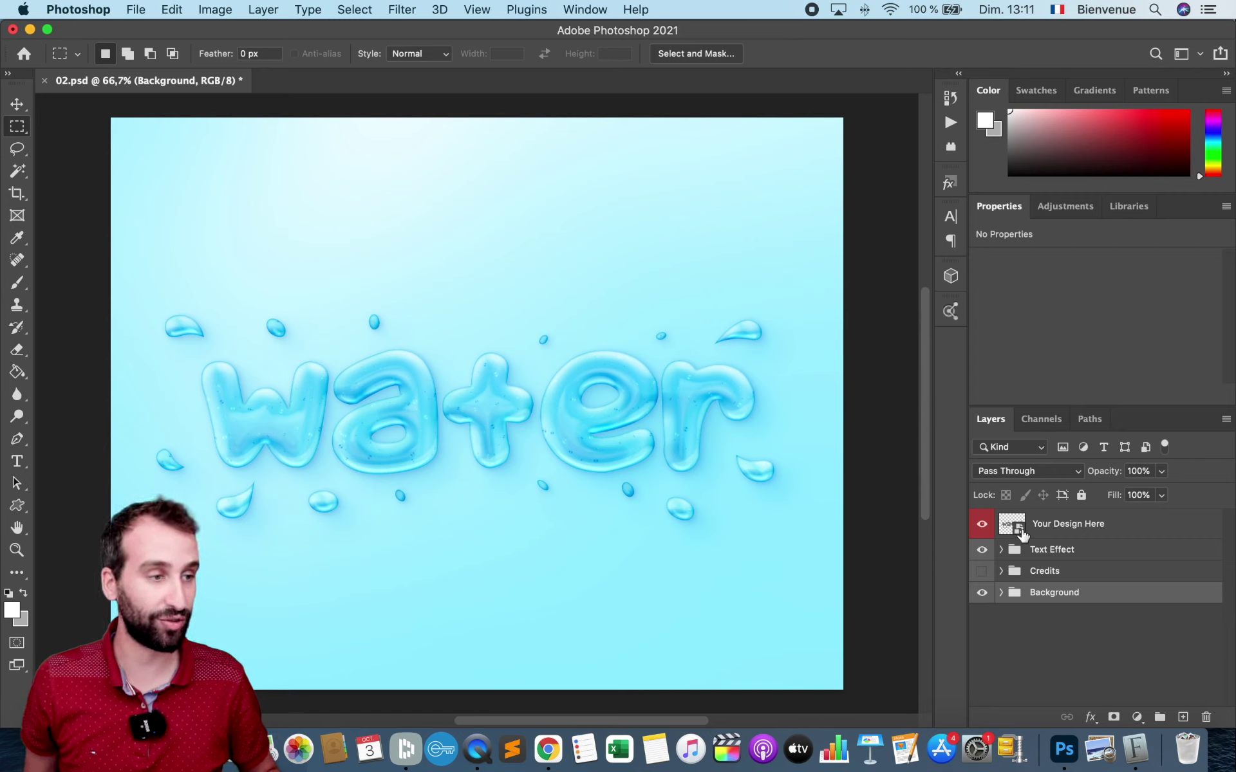
- Open the Your Design Here smart object, Sko4 PRO MOCKUPS2.psb, to edit its water text
{"action": "double_click", "coordinate": [1022, 533]}
{"action": "left_click", "coordinate": [748, 483]}
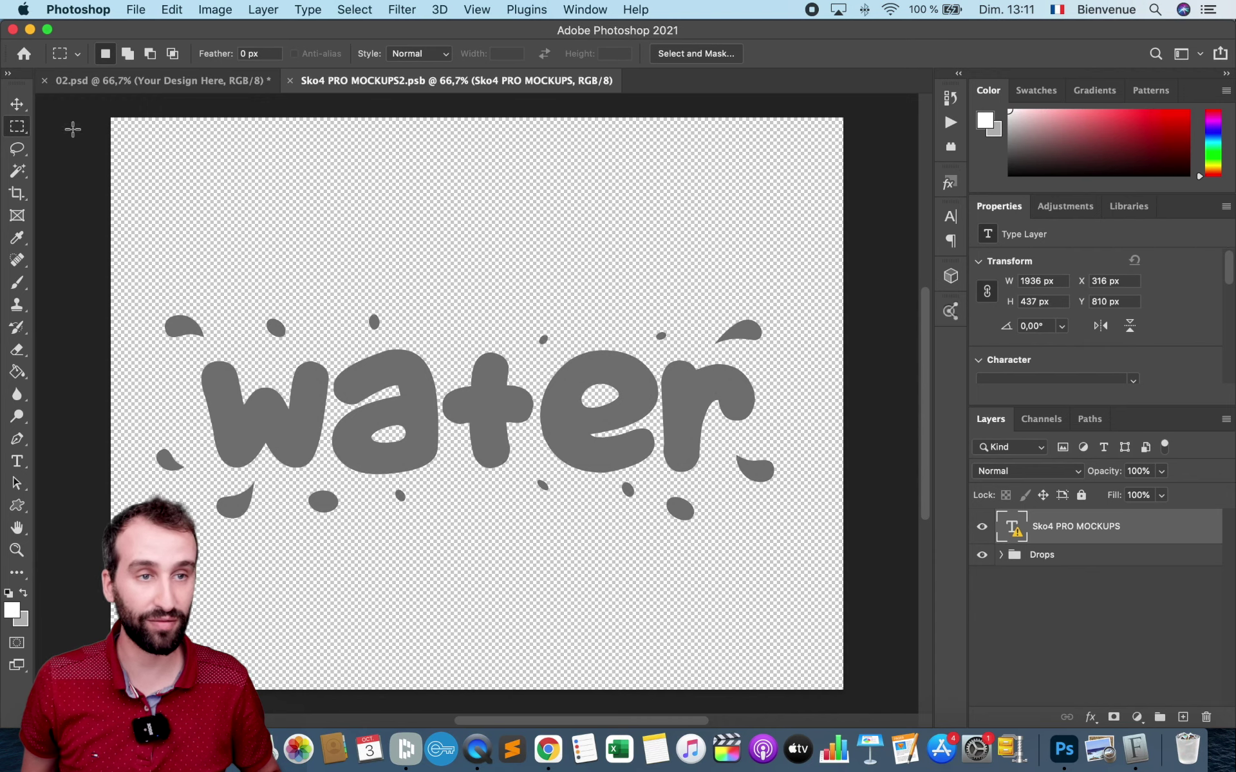
{"action": "left_click", "coordinate": [135, 83]}
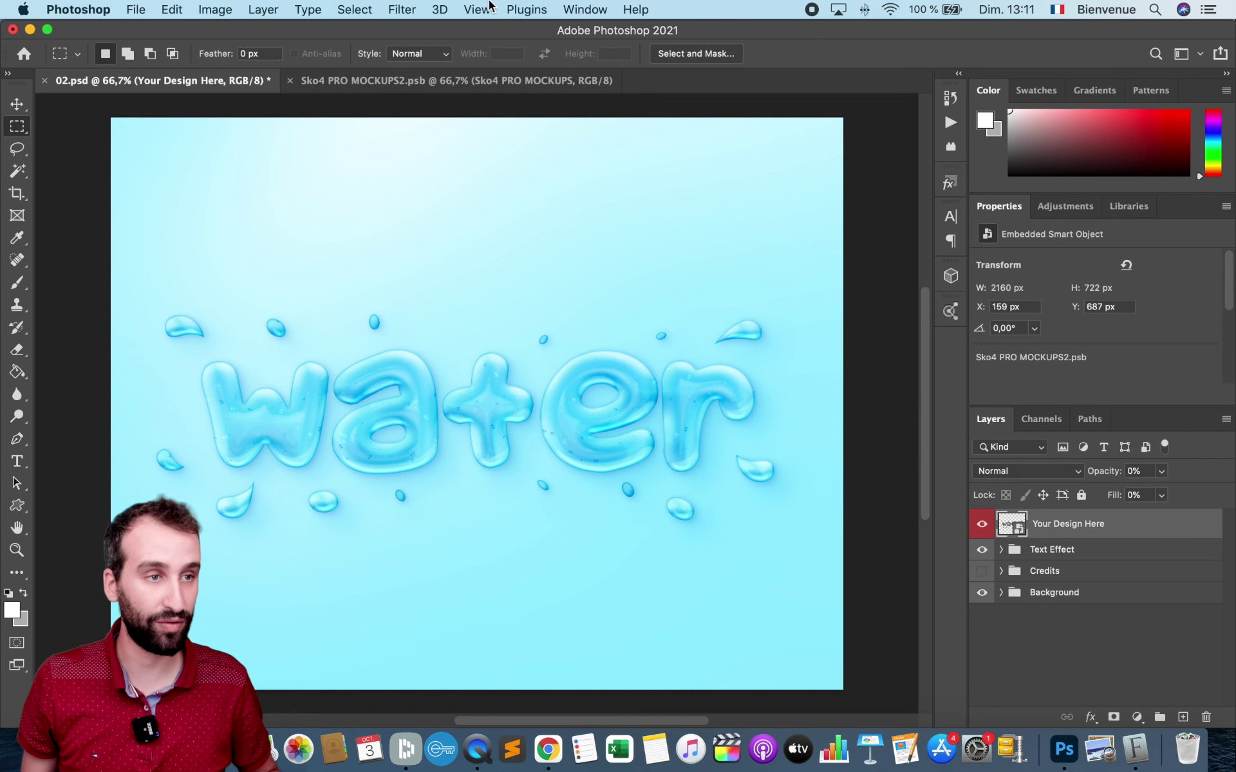
{"action": "left_click", "coordinate": [457, 82]}
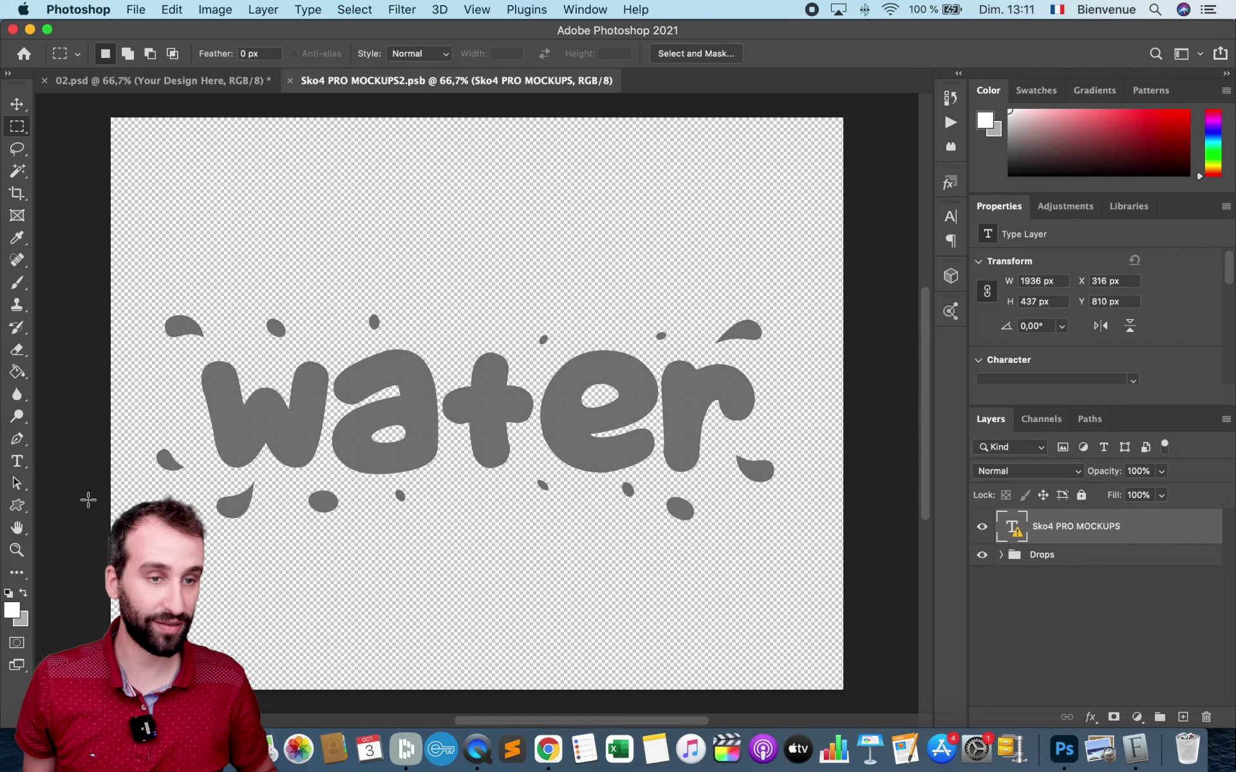
{"action": "left_click", "coordinate": [18, 461]}
- Replace the missing JuicyFruityPlain font with the default and retype 'water' as YOUTUBE
{"action": "left_click", "coordinate": [430, 419]}
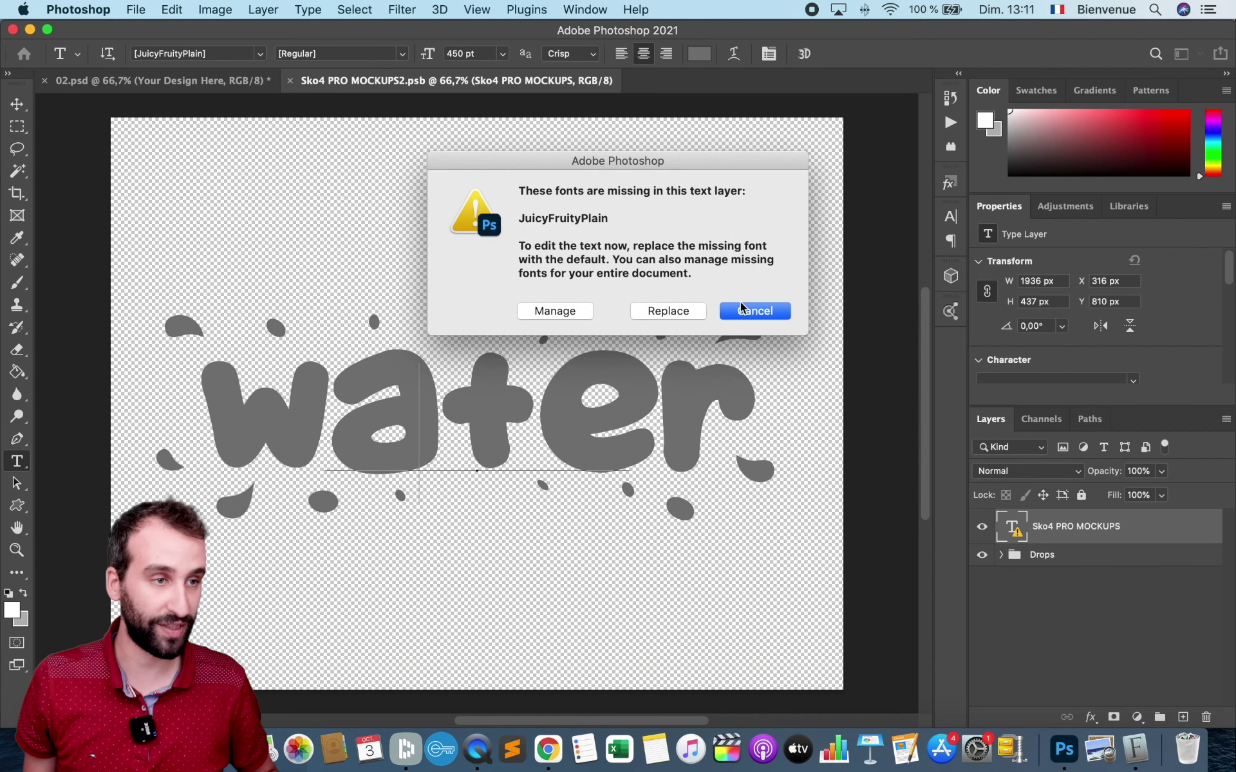
{"action": "left_click_drag", "start_coordinate": [528, 221], "coordinate": [617, 221]}
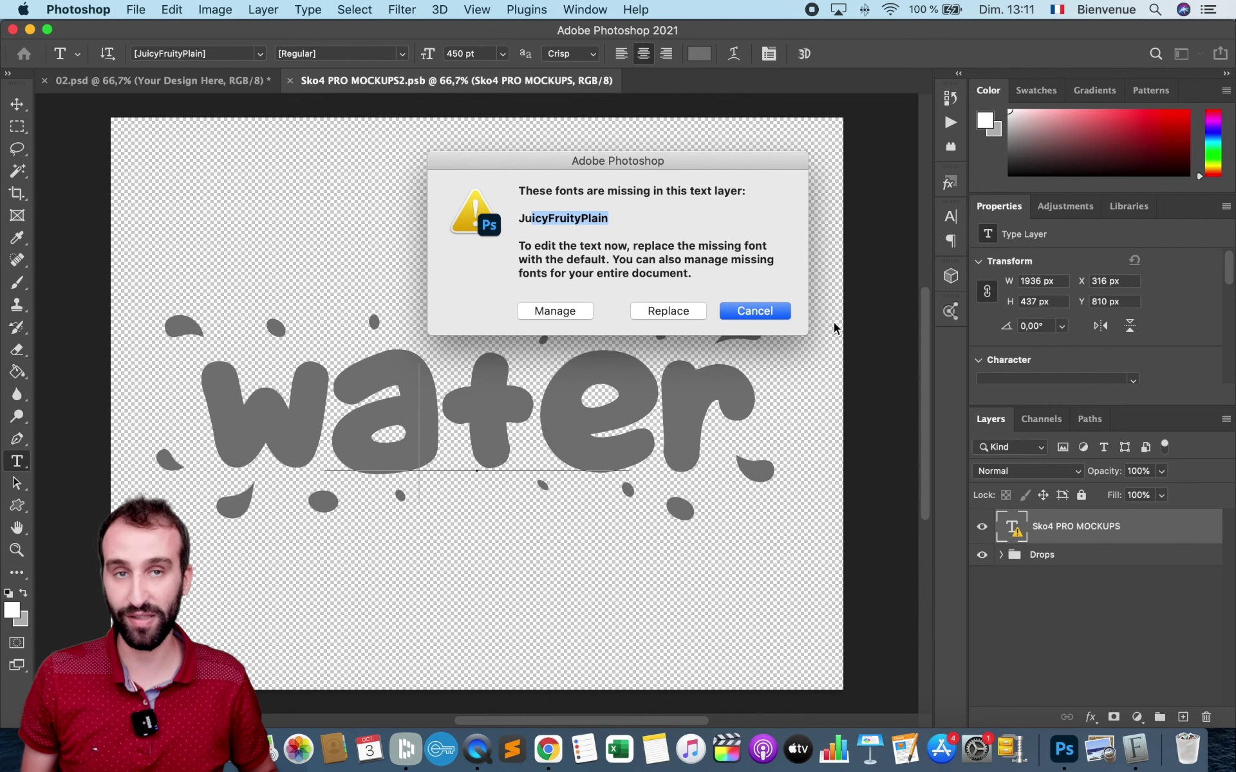
{"action": "left_click", "coordinate": [663, 311]}
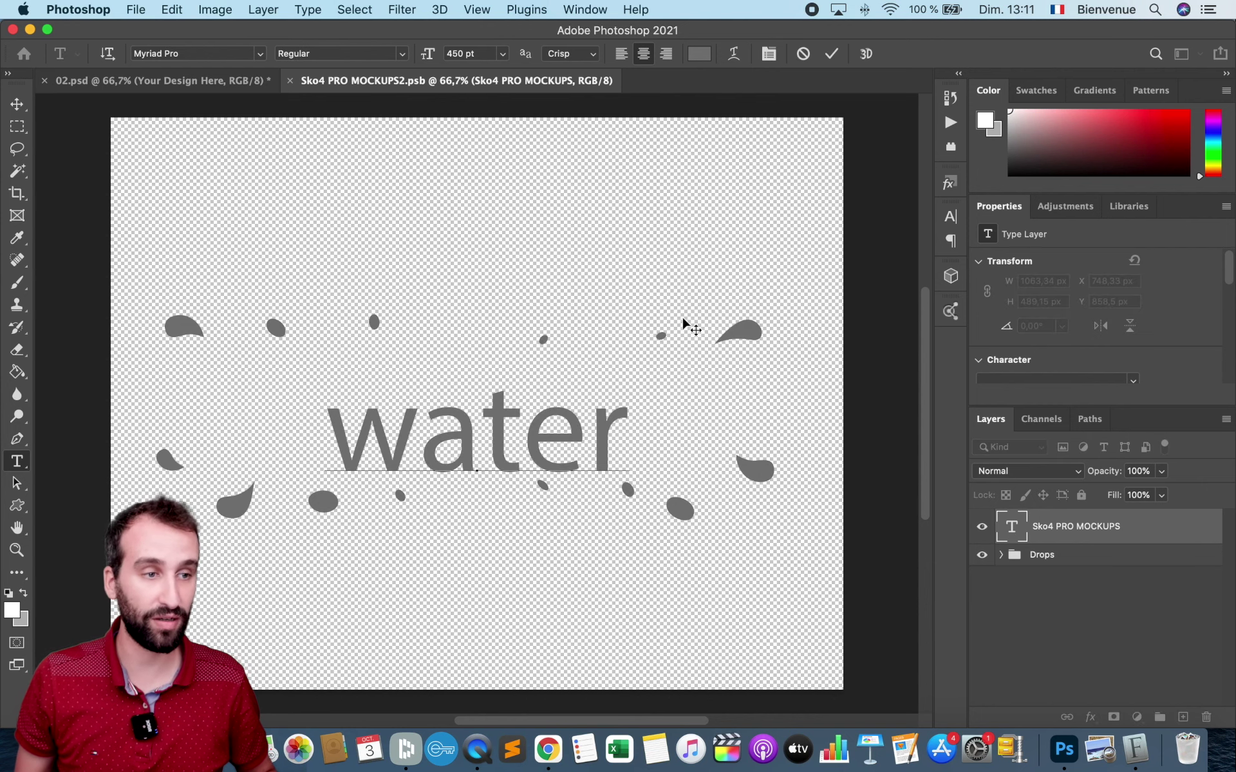
{"action": "double_click", "coordinate": [497, 449]}
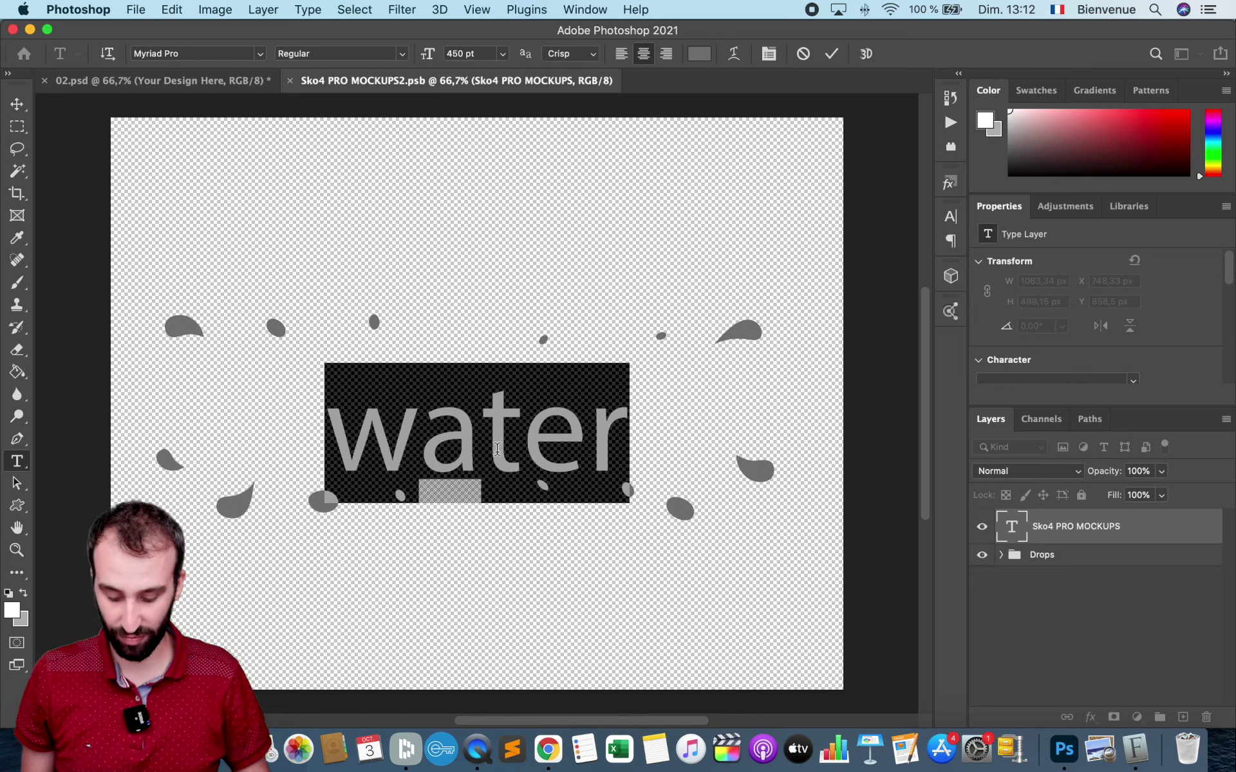
{"action": "type", "text": "YOUTUBE"}
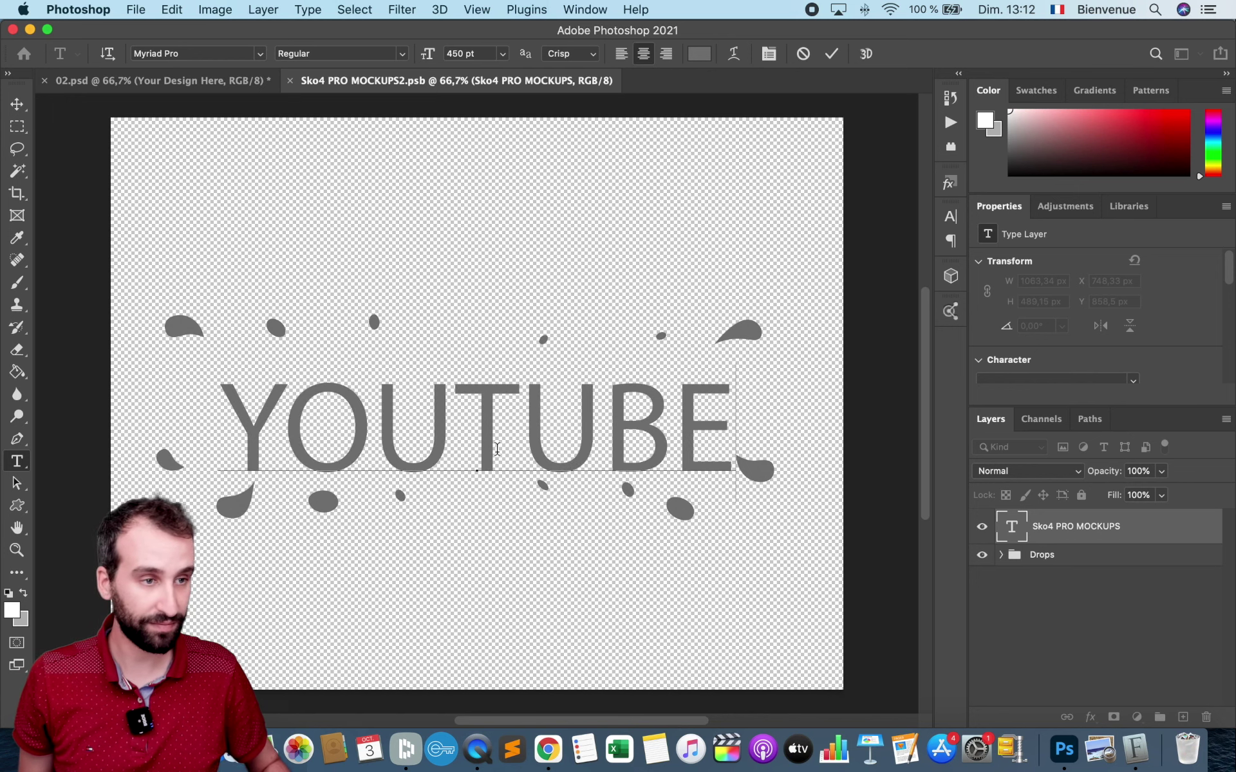
- Set YOUTUBE in Roboto Bold and move it slightly up and left among the drops
{"action": "key", "text": "super+a"}
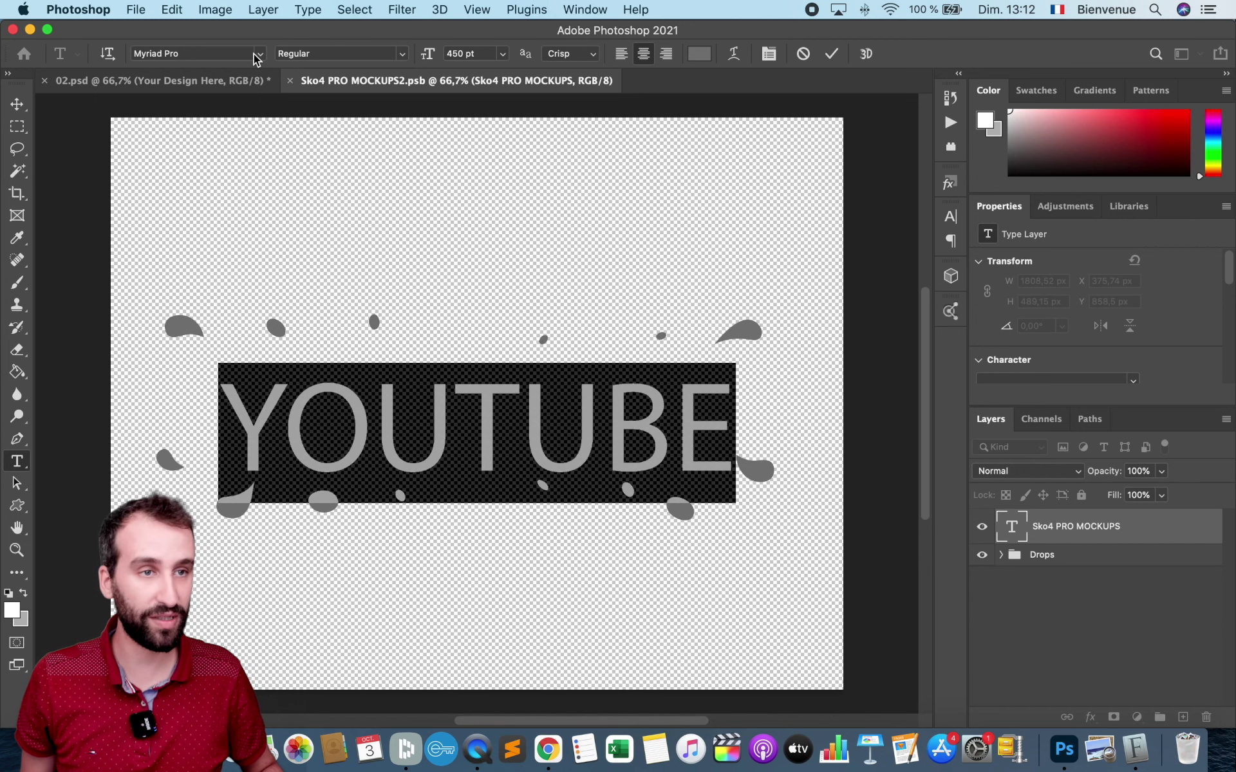
{"action": "left_click", "coordinate": [228, 51]}
{"action": "type", "text": "robo"}
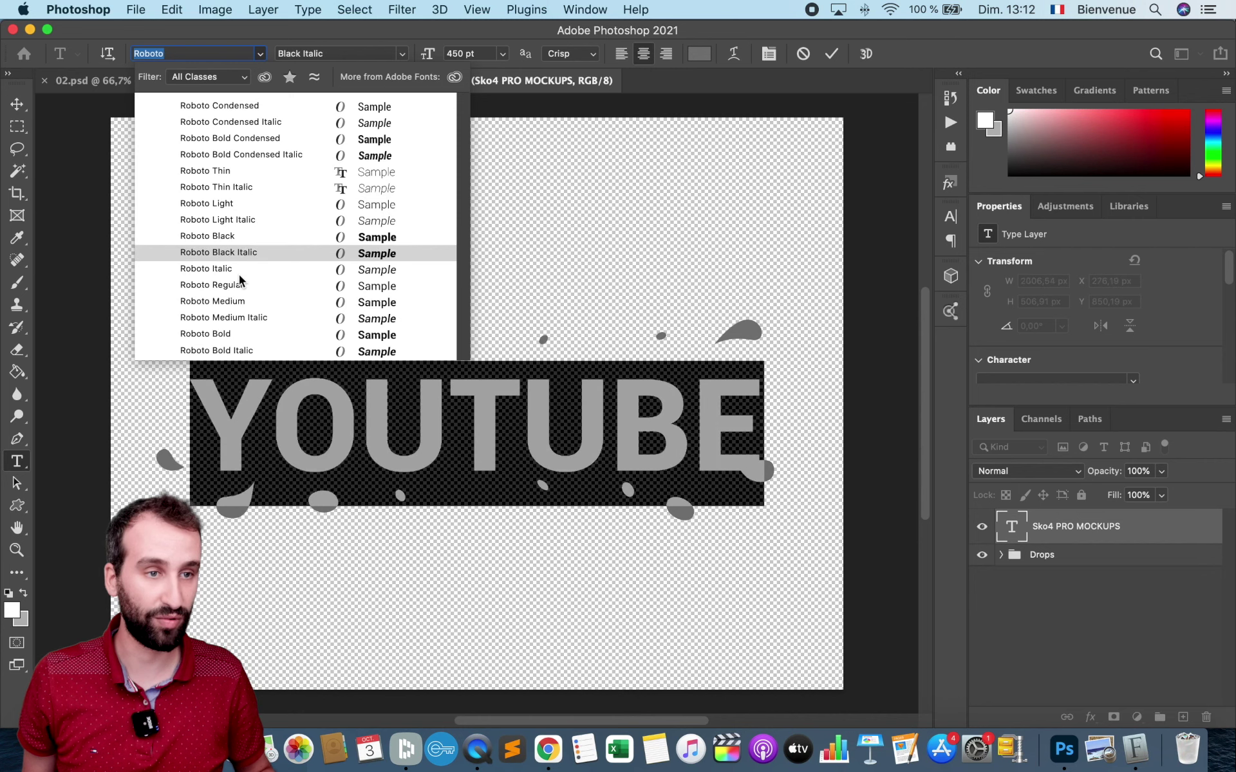
{"action": "left_click", "coordinate": [238, 332]}
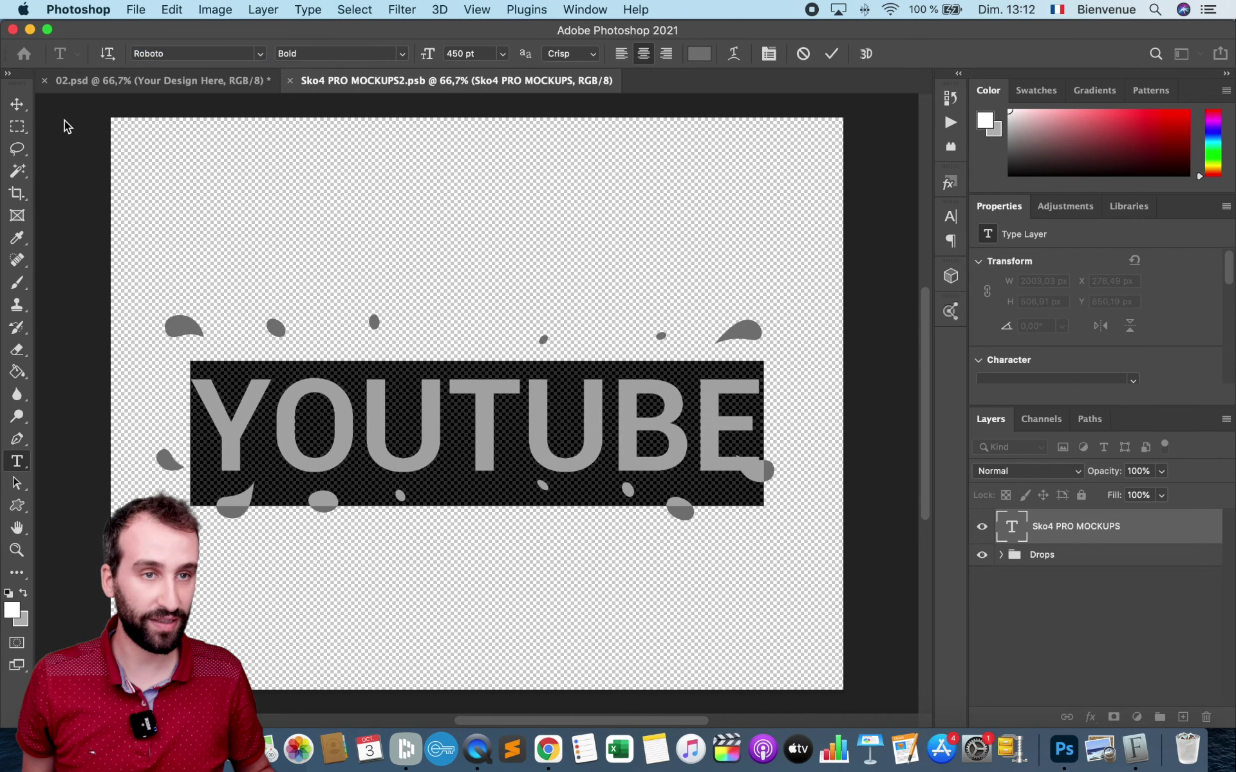
{"action": "left_click", "coordinate": [18, 104]}
{"action": "left_click_drag", "start_coordinate": [430, 413], "coordinate": [413, 391]}
- Save the smart object's YOUTUBE edit and return to the 02.psd mockup
{"action": "left_click", "coordinate": [135, 9]}
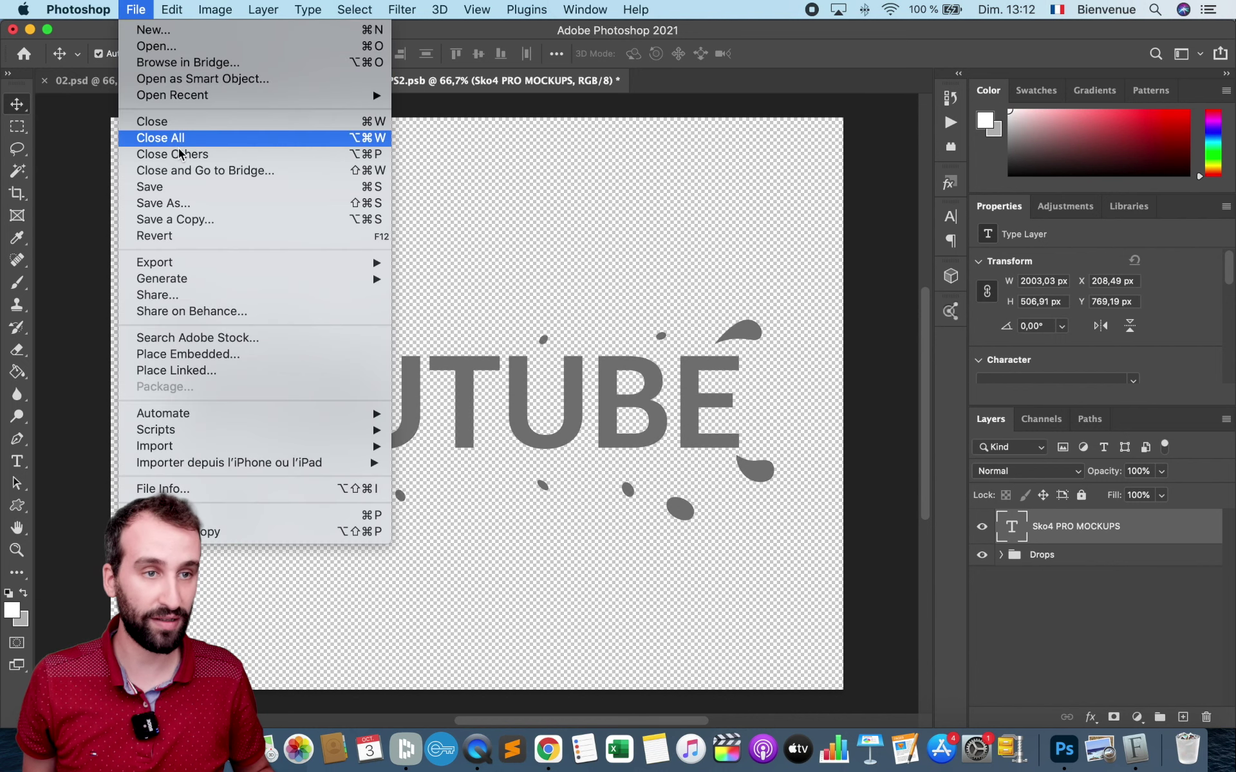
{"action": "left_click", "coordinate": [160, 188]}
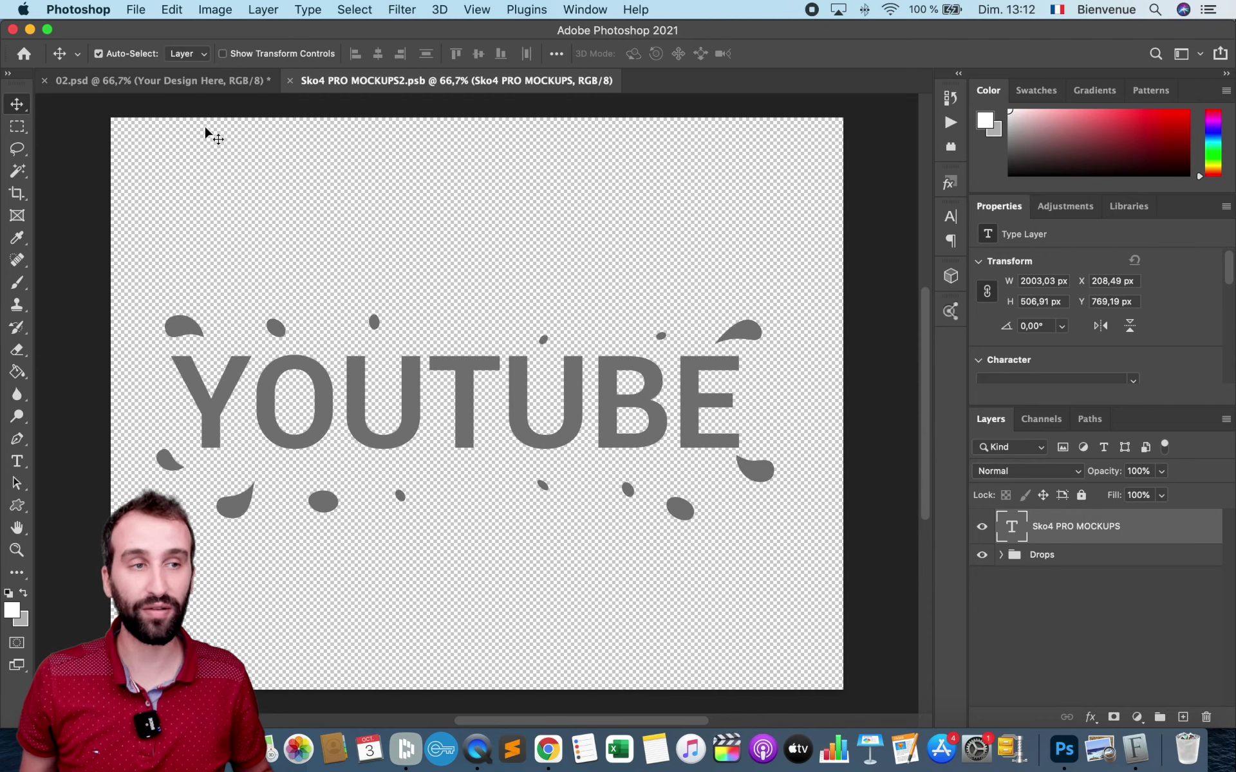
{"action": "left_click", "coordinate": [196, 81]}
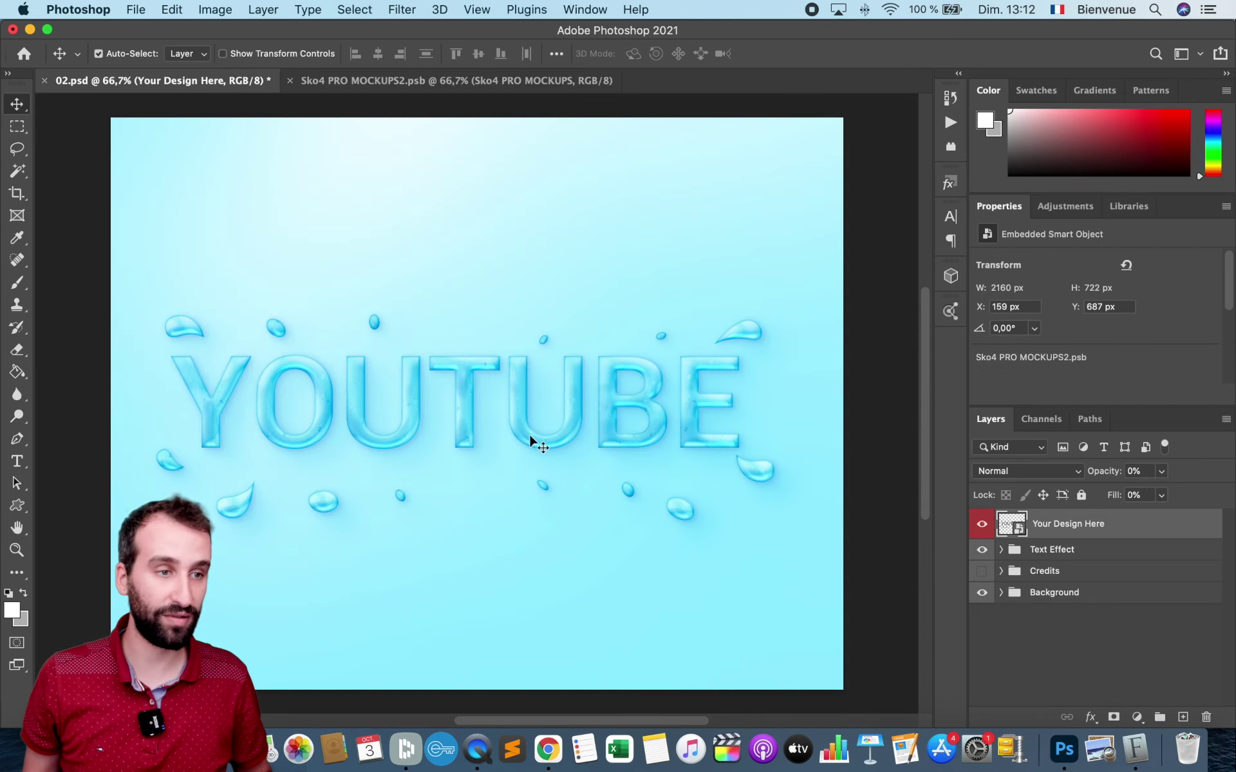
- Zoom and pan around 02.psd to inspect YOUTUBE rendered as glossy water lettering
{"action": "scroll", "coordinate": [465, 431], "scroll_direction": "up", "scroll_amount": 3}
{"action": "scroll", "coordinate": [464, 430], "scroll_direction": "up", "scroll_amount": 2}
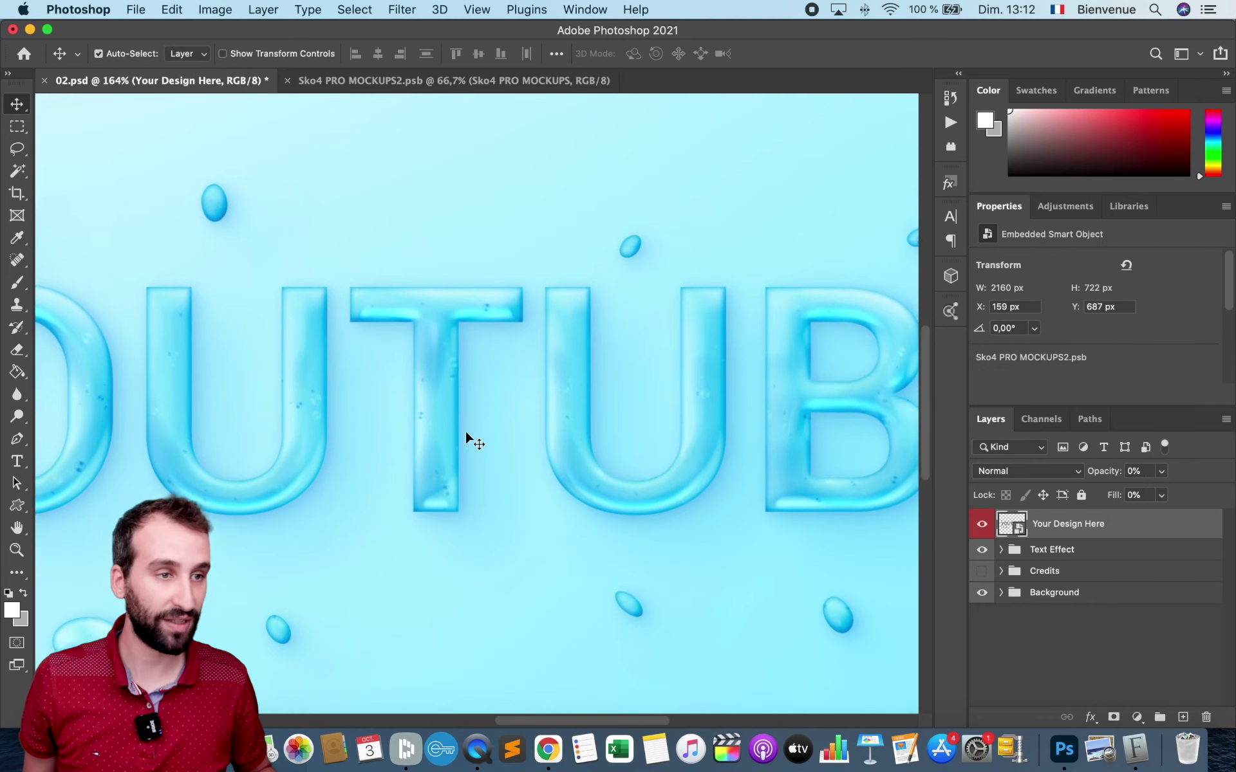
{"action": "scroll", "coordinate": [465, 430], "scroll_direction": "right", "scroll_amount": 3}
{"action": "scroll", "coordinate": [466, 433], "scroll_direction": "up", "scroll_amount": 1}
{"action": "scroll", "coordinate": [466, 433], "scroll_direction": "up", "scroll_amount": 1}
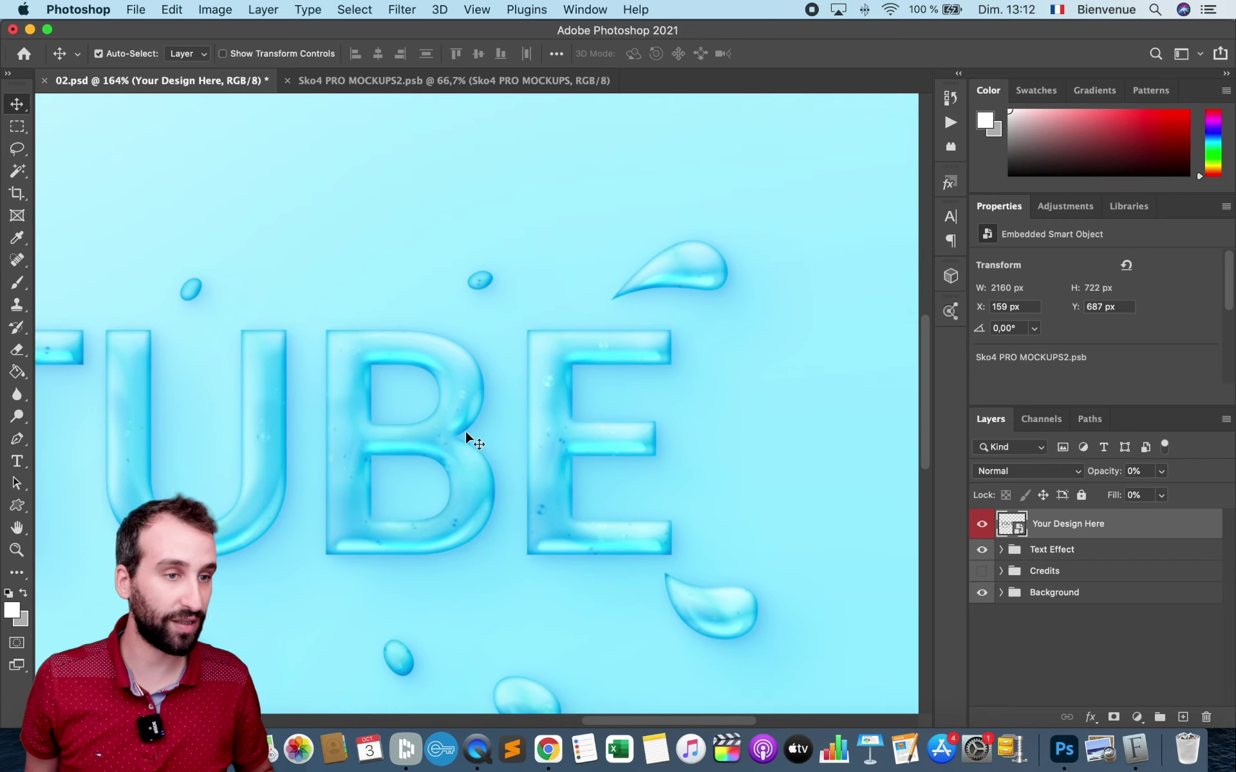
{"action": "scroll", "coordinate": [466, 433], "scroll_direction": "up", "scroll_amount": 1}
{"action": "scroll", "coordinate": [466, 433], "scroll_direction": "up", "scroll_amount": 2}
{"action": "scroll", "coordinate": [465, 430], "scroll_direction": "left", "scroll_amount": 5}
{"action": "scroll", "coordinate": [465, 430], "scroll_direction": "left", "scroll_amount": 3}
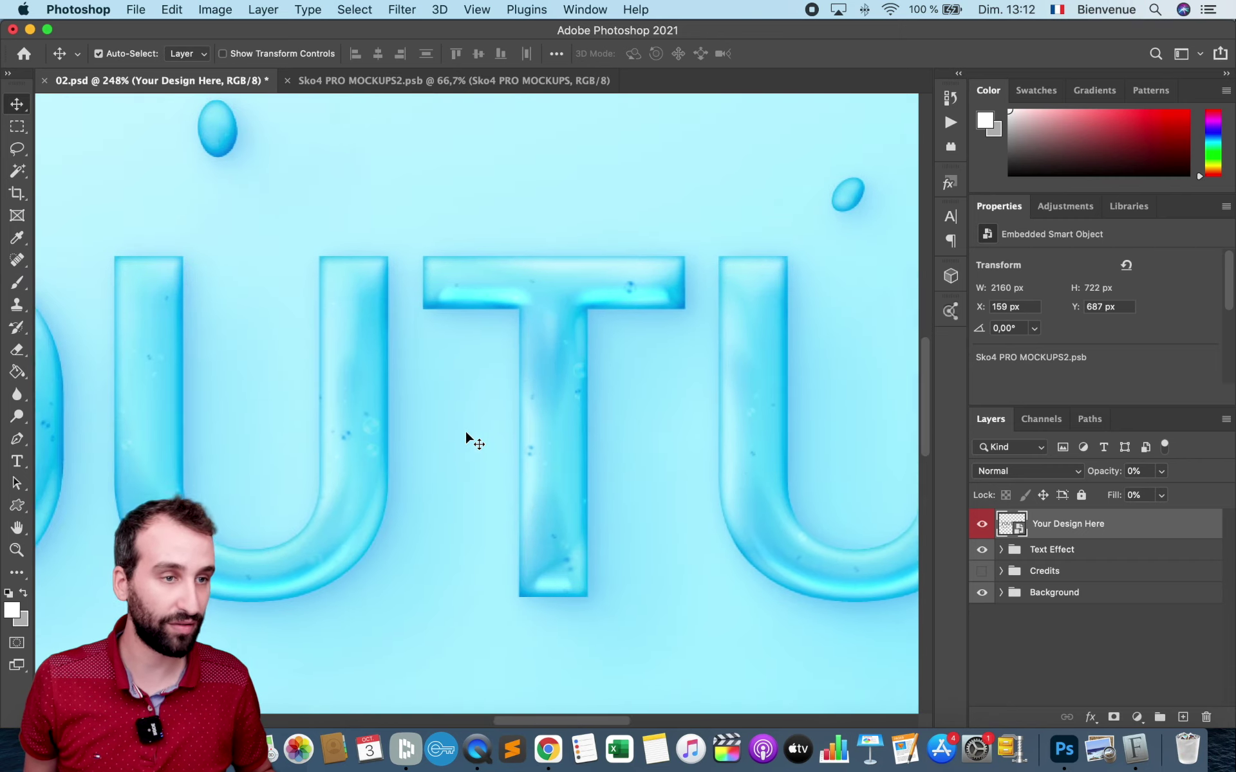
{"action": "scroll", "coordinate": [464, 430], "scroll_direction": "left", "scroll_amount": 1}
{"action": "scroll", "coordinate": [135, 497], "scroll_direction": "left", "scroll_amount": 2}
{"action": "scroll", "coordinate": [135, 498], "scroll_direction": "down", "scroll_amount": 2}
{"action": "scroll", "coordinate": [135, 497], "scroll_direction": "down", "scroll_amount": 2}
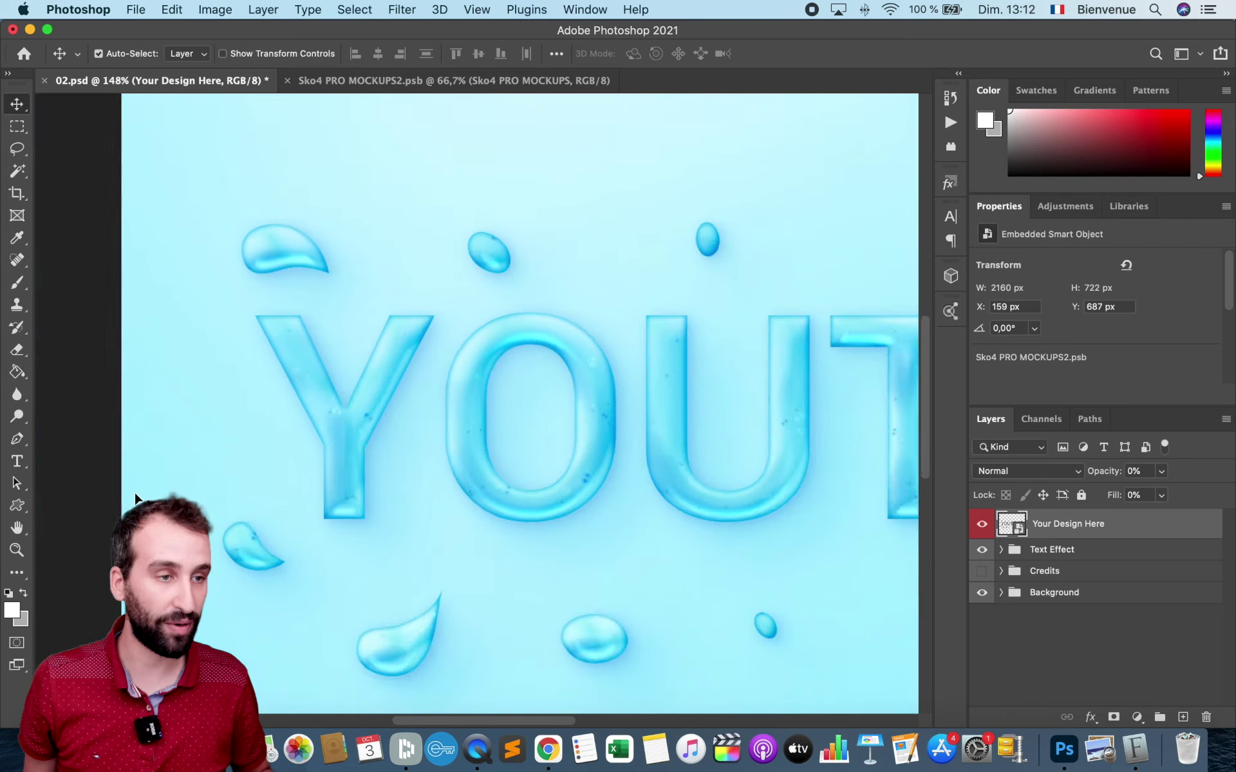
{"action": "scroll", "coordinate": [136, 497], "scroll_direction": "down", "scroll_amount": 1}
{"action": "scroll", "coordinate": [135, 498], "scroll_direction": "right", "scroll_amount": 2}
{"action": "scroll", "coordinate": [304, 475], "scroll_direction": "down", "scroll_amount": 2}
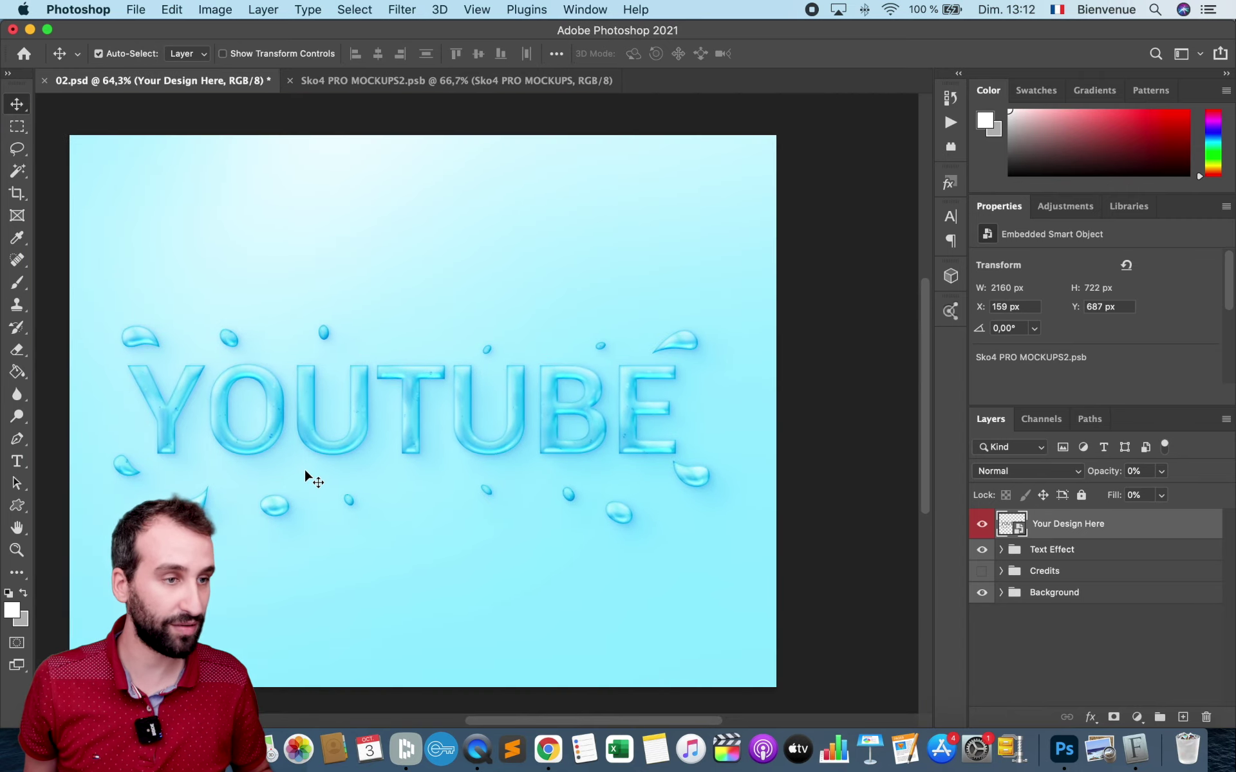
{"action": "scroll", "coordinate": [304, 475], "scroll_direction": "left", "scroll_amount": 1}
{"action": "scroll", "coordinate": [304, 475], "scroll_direction": "left", "scroll_amount": 1}
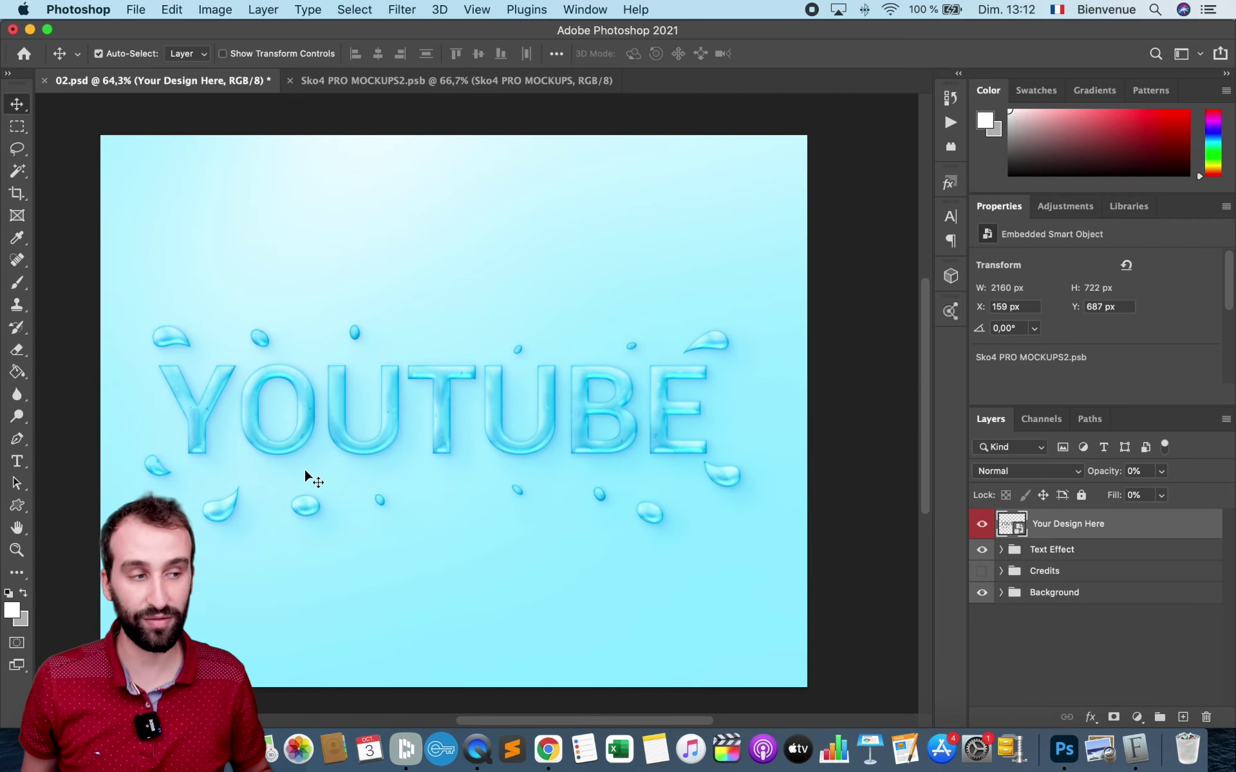
{"action": "left_click", "coordinate": [470, 81]}
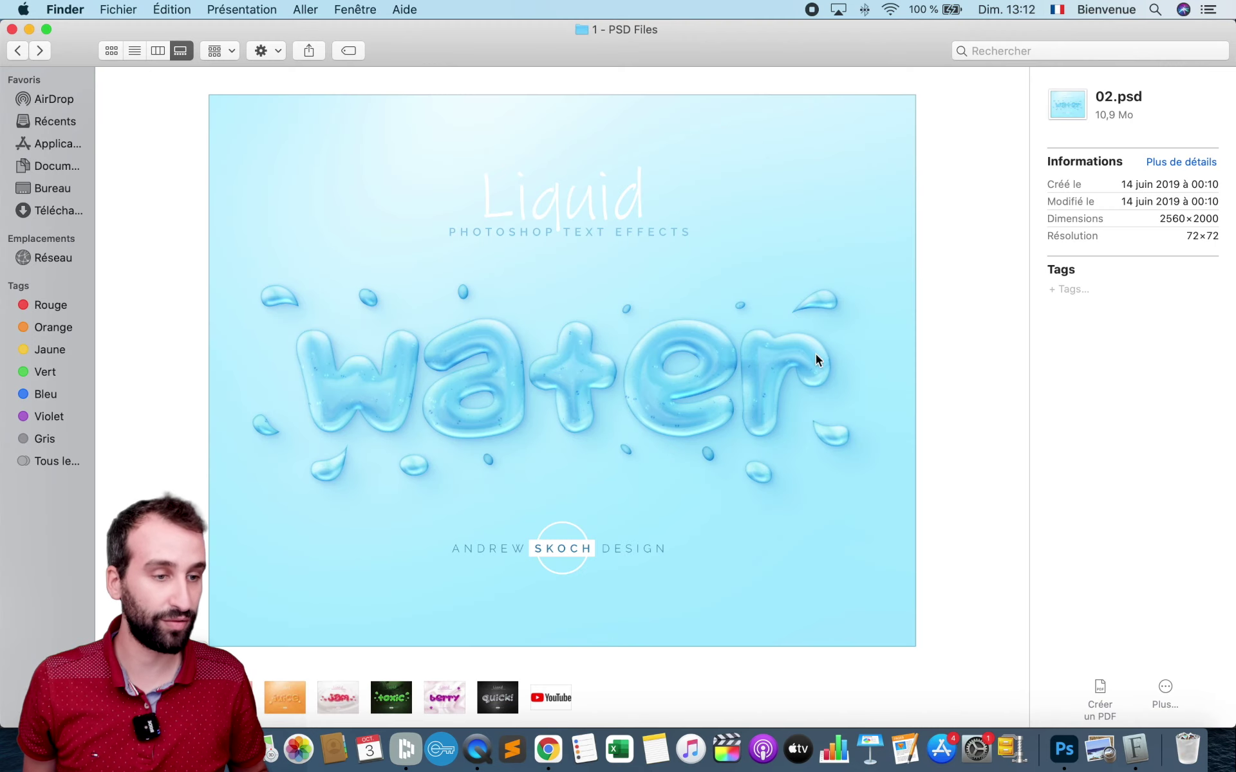
- Drag YouTube-logo.png from Finder into the smart object and scale it down
{"action": "left_click", "coordinate": [548, 686]}
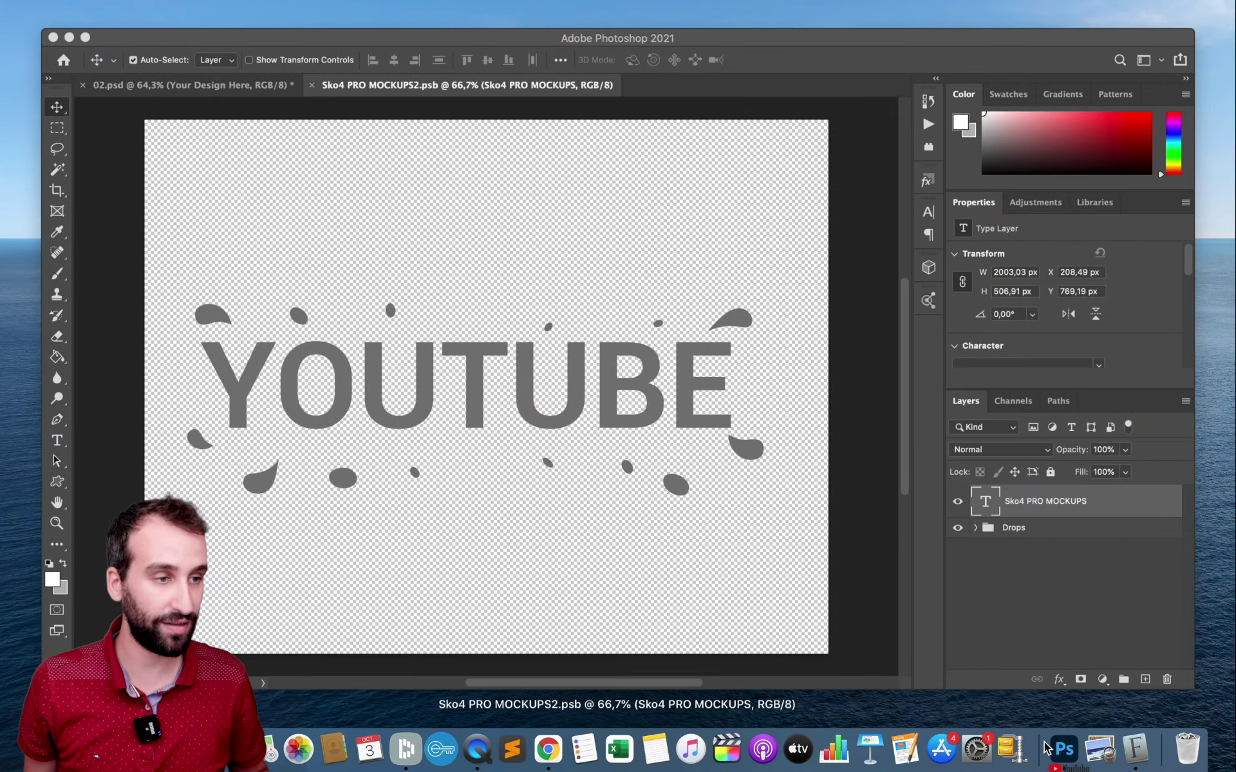
{"action": "left_click_drag", "start_coordinate": [1069, 764], "coordinate": [539, 496]}
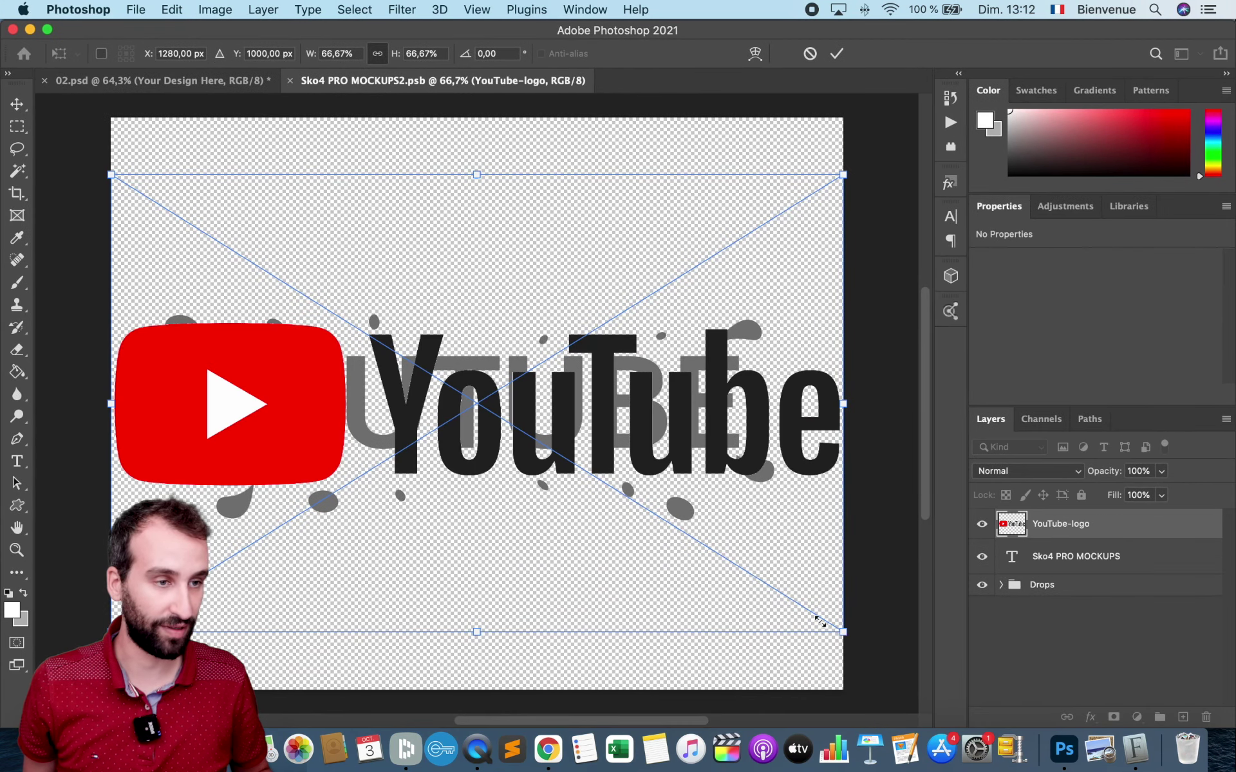
{"action": "left_click_drag", "start_coordinate": [820, 622], "coordinate": [770, 584]}
{"action": "key", "text": "Return"}
- Hide the YOUTUBE text and Drops group, then nudge the YouTube logo slightly right
{"action": "left_click", "coordinate": [981, 556]}
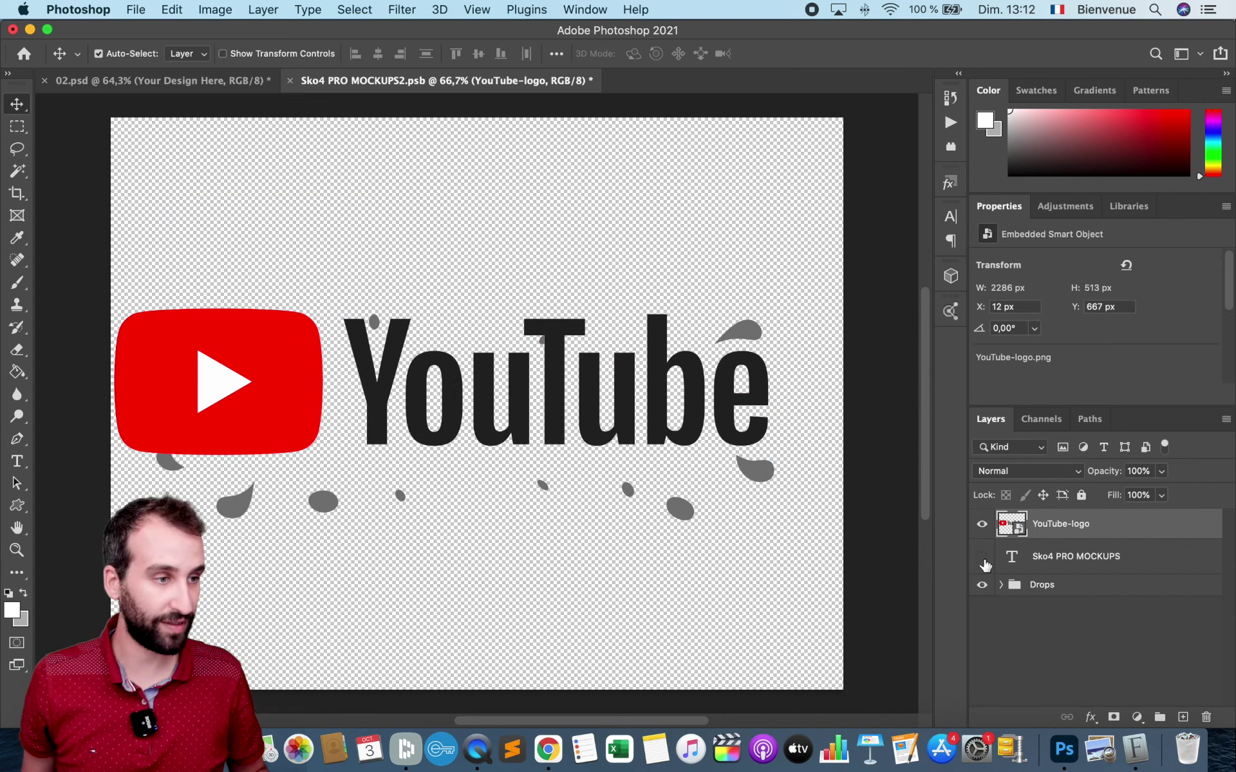
{"action": "left_click", "coordinate": [982, 585]}
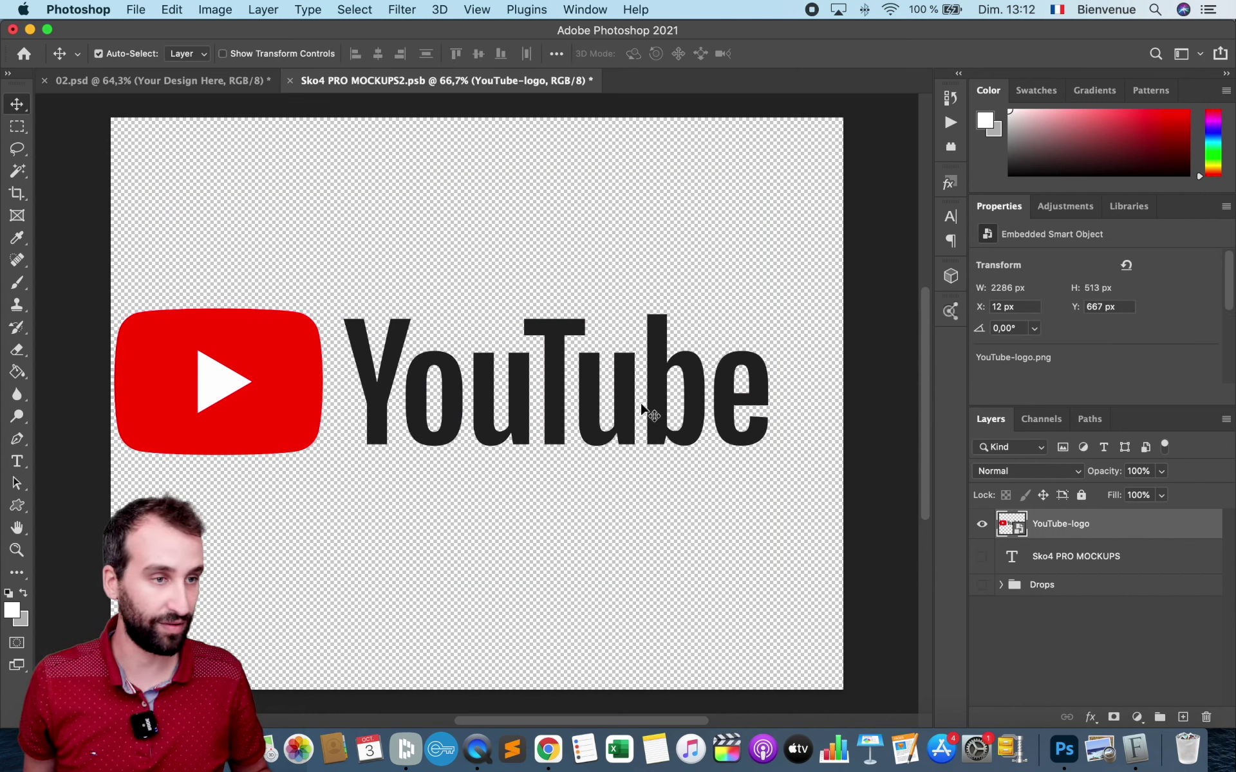
{"action": "left_click_drag", "start_coordinate": [620, 416], "coordinate": [642, 415]}
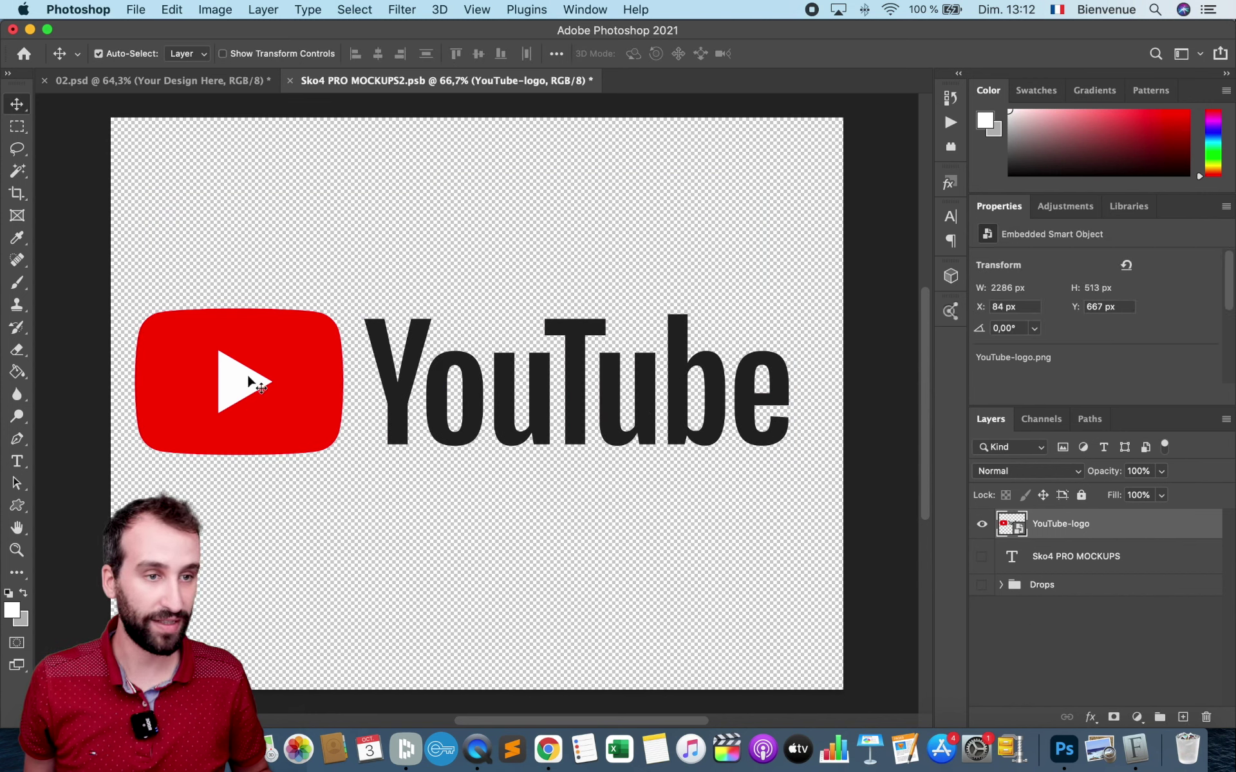
{"action": "scroll", "coordinate": [242, 374], "scroll_direction": "up", "scroll_amount": 3}
{"action": "scroll", "coordinate": [239, 372], "scroll_direction": "up", "scroll_amount": 1}
{"action": "scroll", "coordinate": [238, 372], "scroll_direction": "up", "scroll_amount": 1}
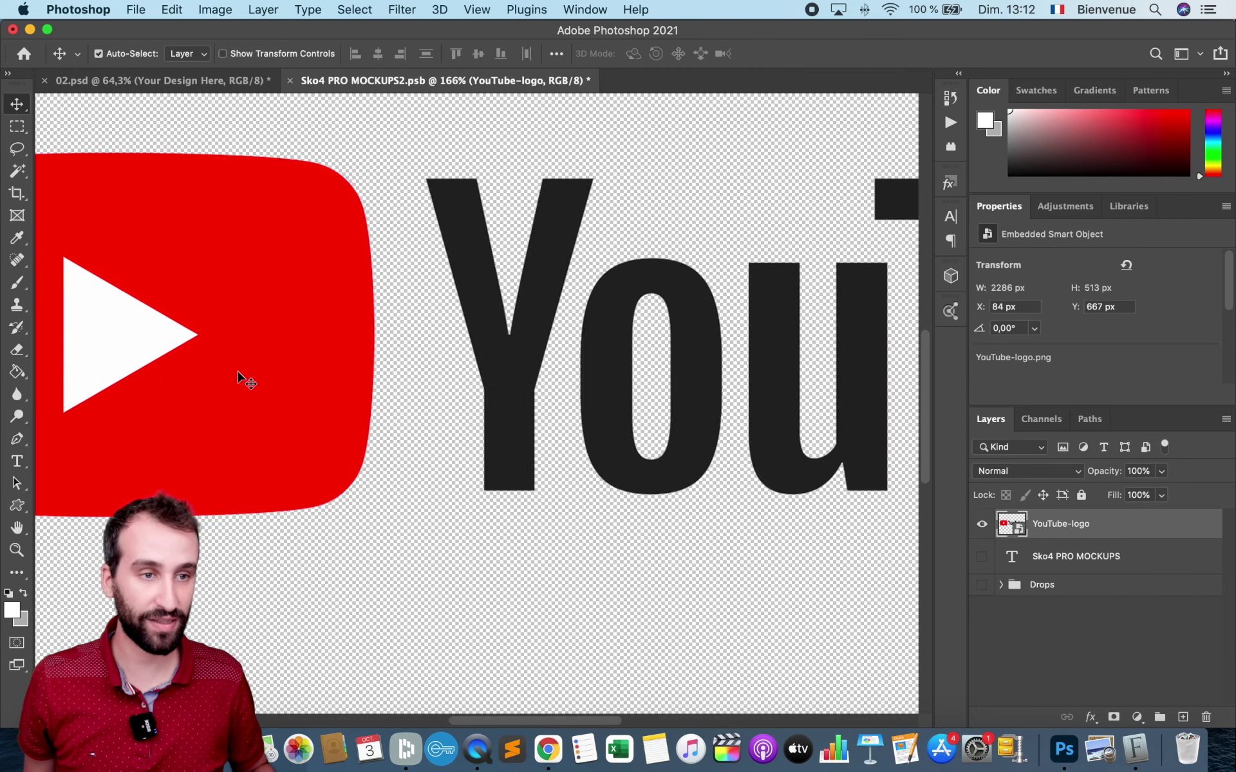
{"action": "scroll", "coordinate": [238, 380], "scroll_direction": "left", "scroll_amount": 3}
{"action": "scroll", "coordinate": [277, 328], "scroll_direction": "left", "scroll_amount": 2}
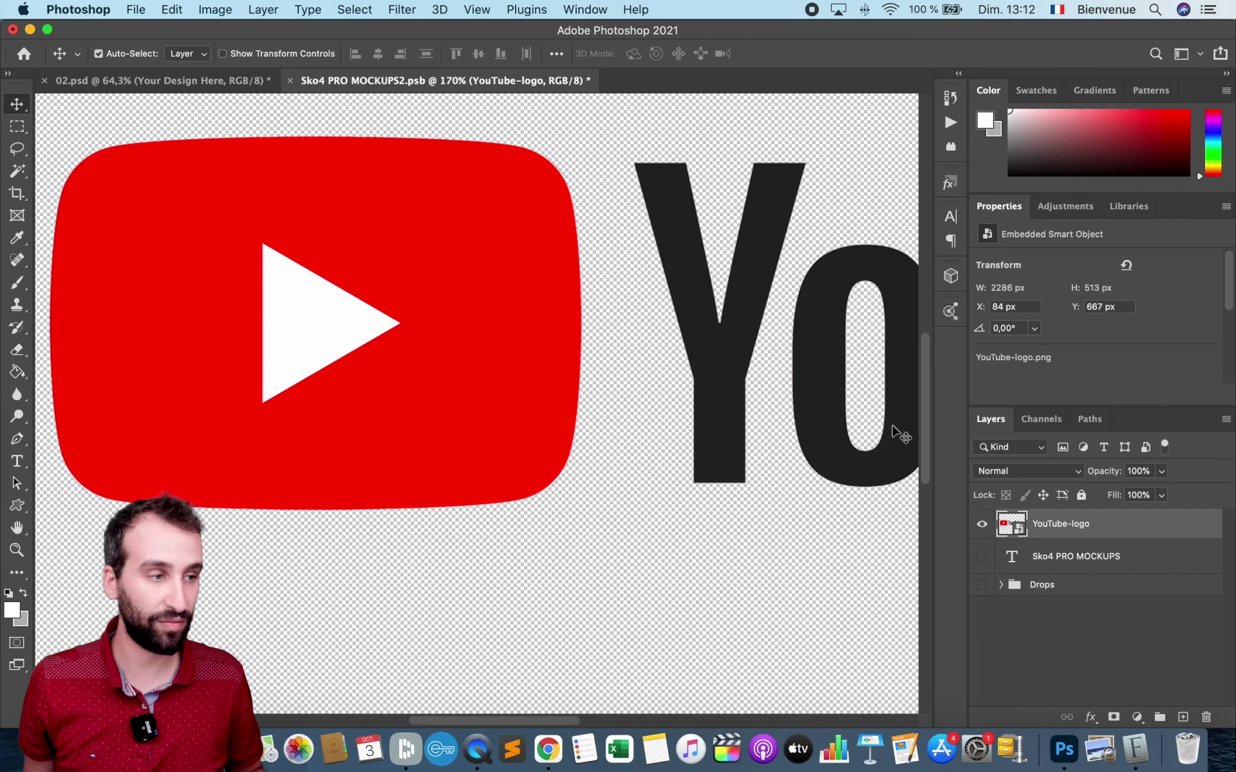
- Rasterize the YouTube logo layer and delete its white play triangle using the Magic Wand
{"action": "right_click", "coordinate": [1126, 530]}
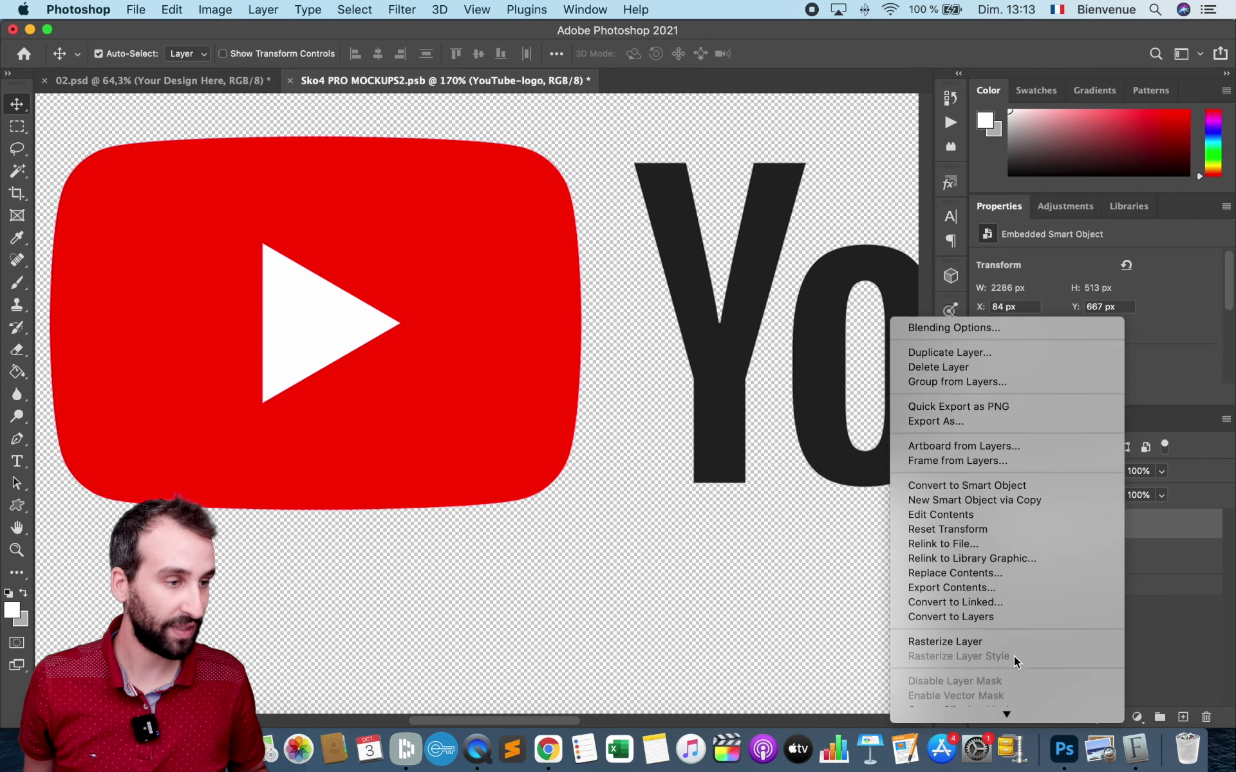
{"action": "left_click", "coordinate": [1011, 644]}
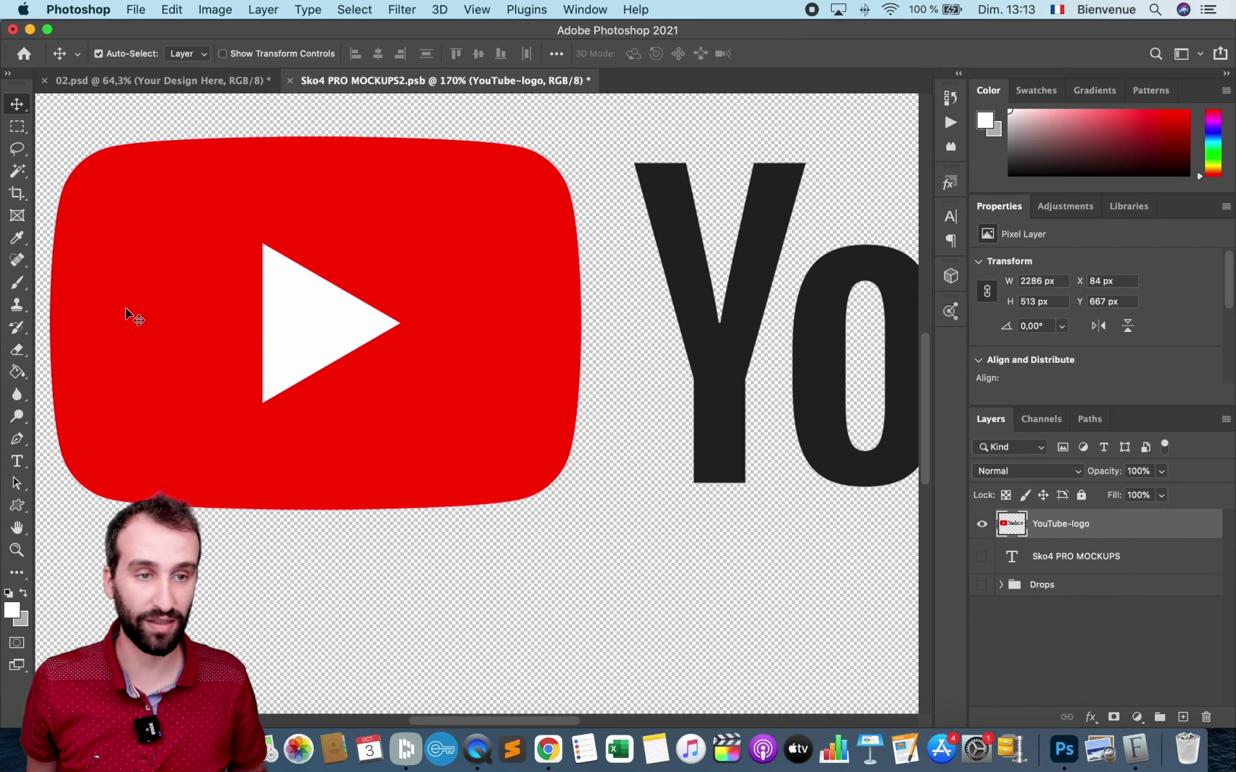
{"action": "left_click", "coordinate": [18, 171]}
{"action": "left_click", "coordinate": [307, 318]}
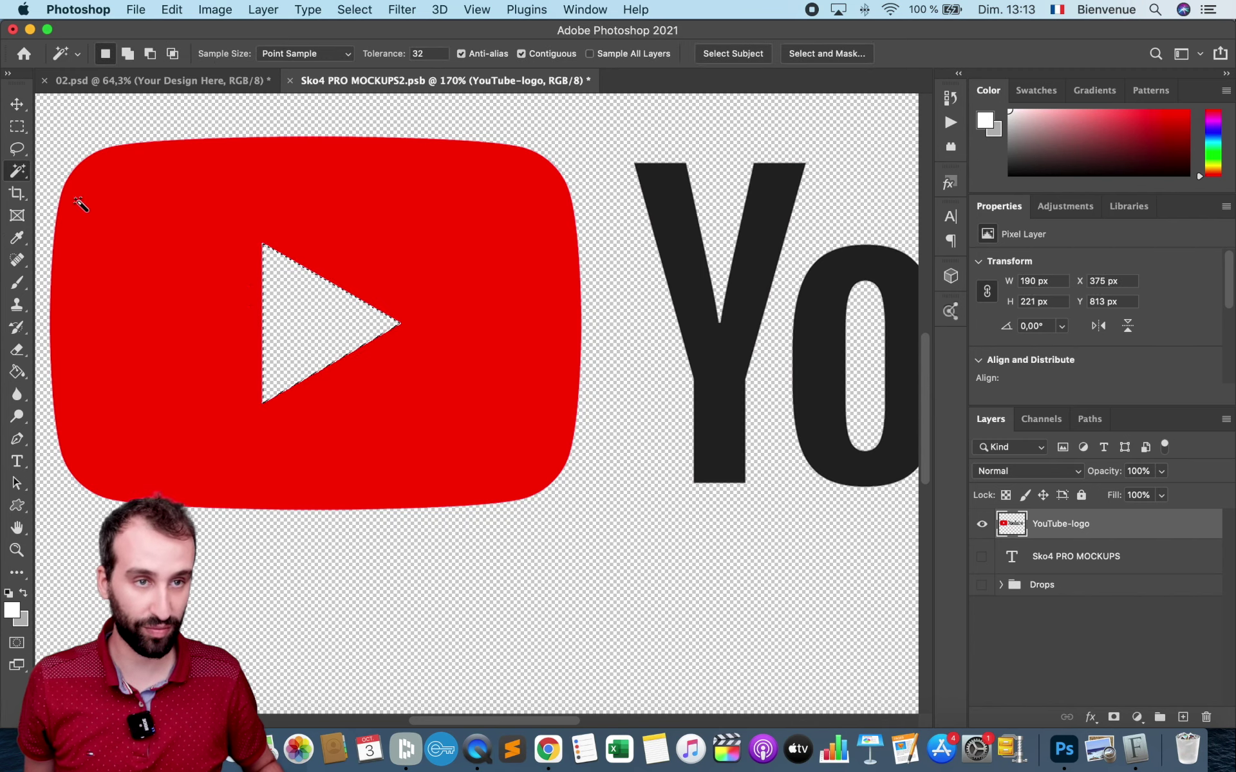
{"action": "left_click", "coordinate": [17, 126]}
{"action": "key", "text": "super+d"}
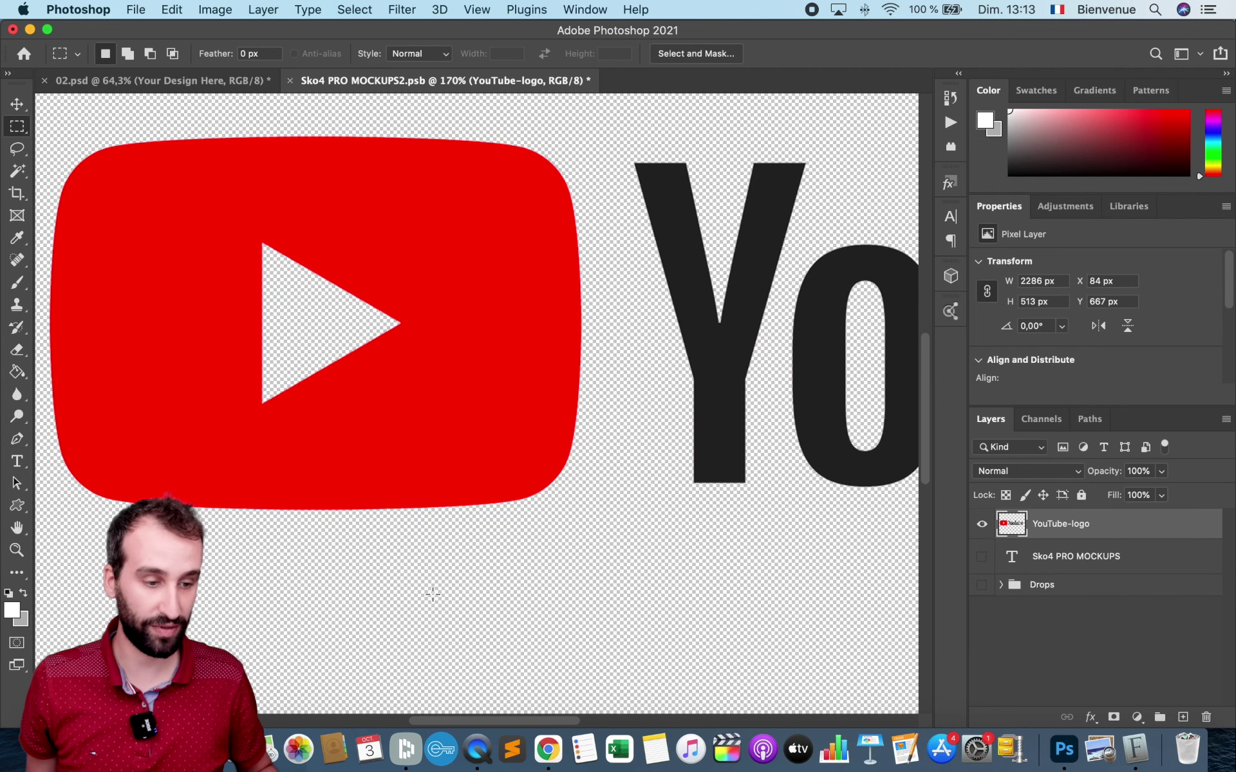
{"action": "key", "text": "super+minus"}
{"action": "key", "text": "super+minus"}
{"action": "key", "text": "super+minus"}
{"action": "key", "text": "super+minus"}
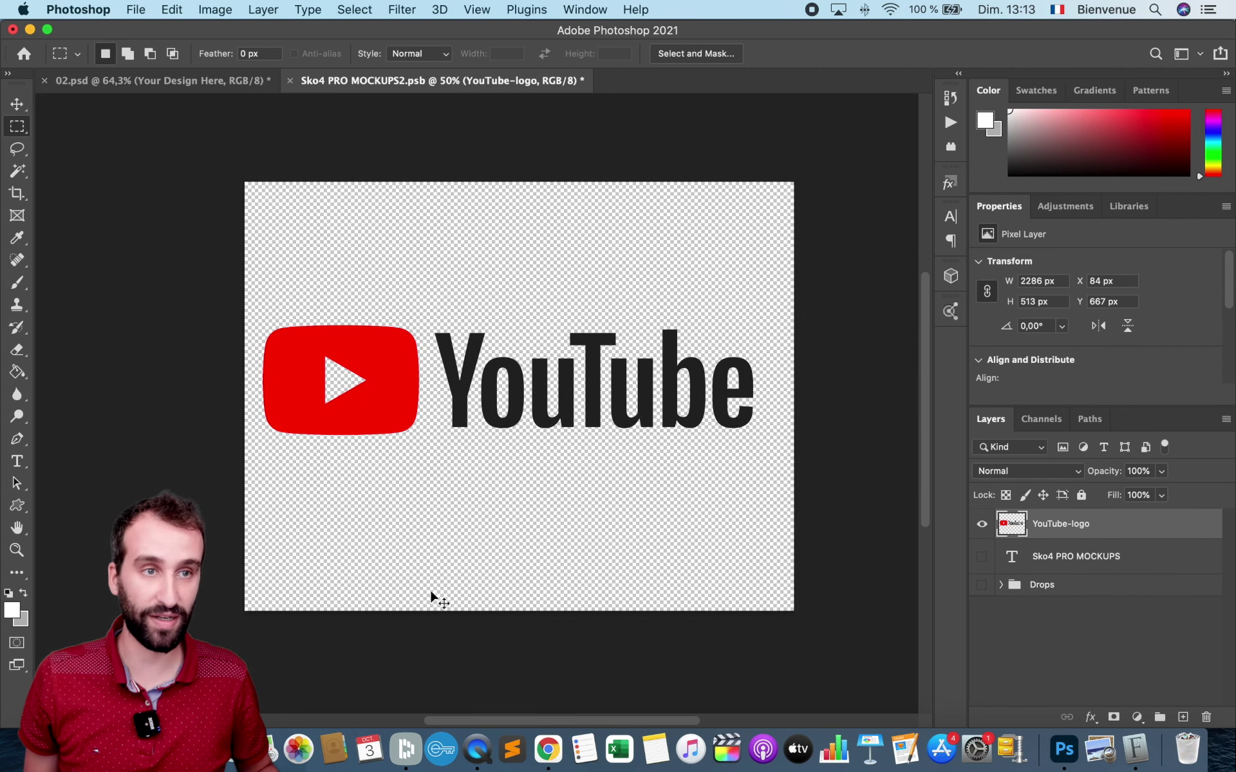
- Save the edited logo and return to the 02.psd water mockup
{"action": "left_click", "coordinate": [136, 9]}
{"action": "left_click", "coordinate": [148, 185]}
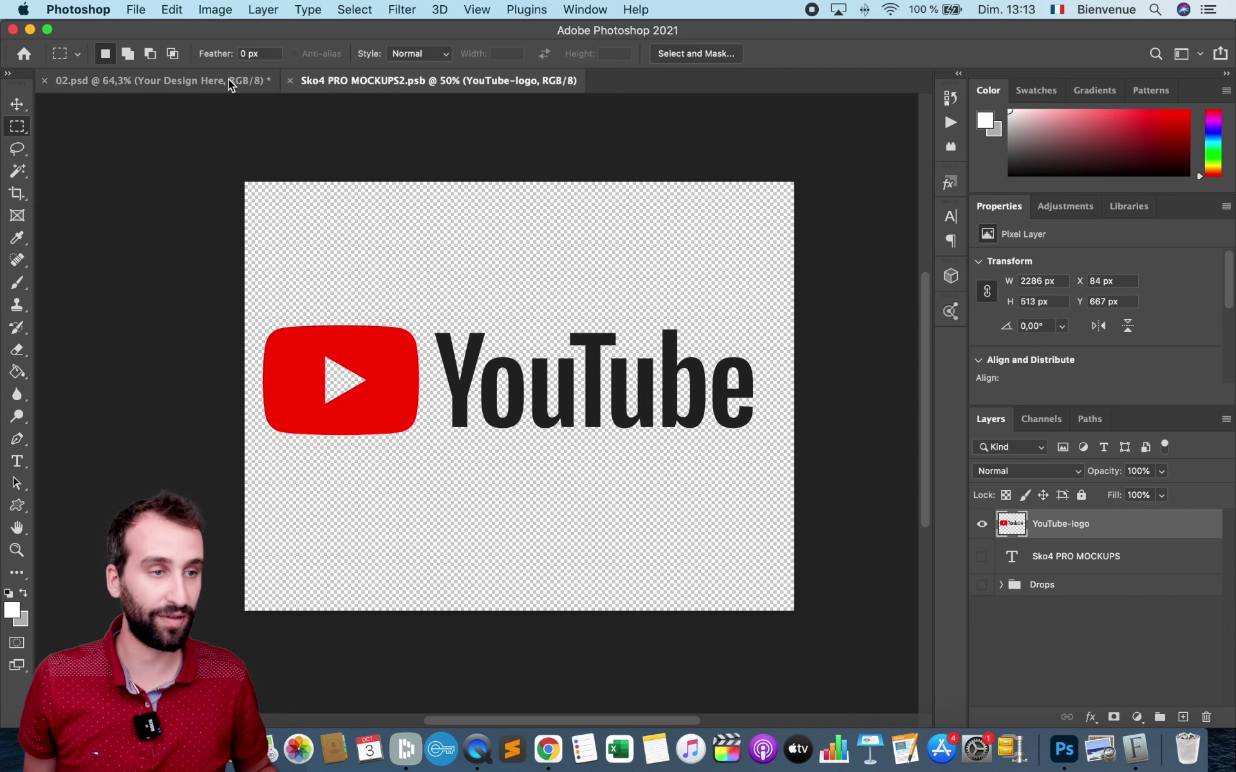
{"action": "left_click", "coordinate": [230, 85]}
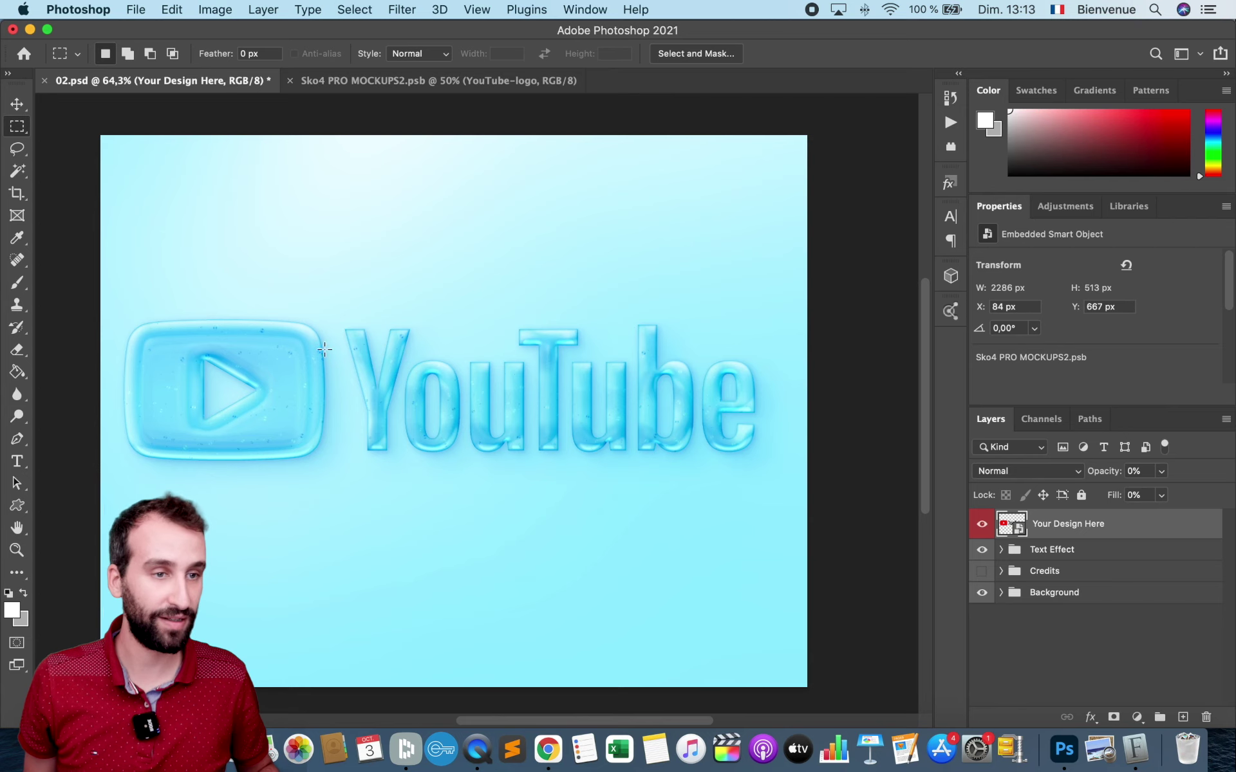
- Zoom and pan around the mockup to inspect the YouTube logo in glossy water
{"action": "scroll", "coordinate": [373, 451], "scroll_direction": "up", "scroll_amount": 3}
{"action": "scroll", "coordinate": [373, 451], "scroll_direction": "up", "scroll_amount": 1}
{"action": "scroll", "coordinate": [373, 451], "scroll_direction": "up", "scroll_amount": 1}
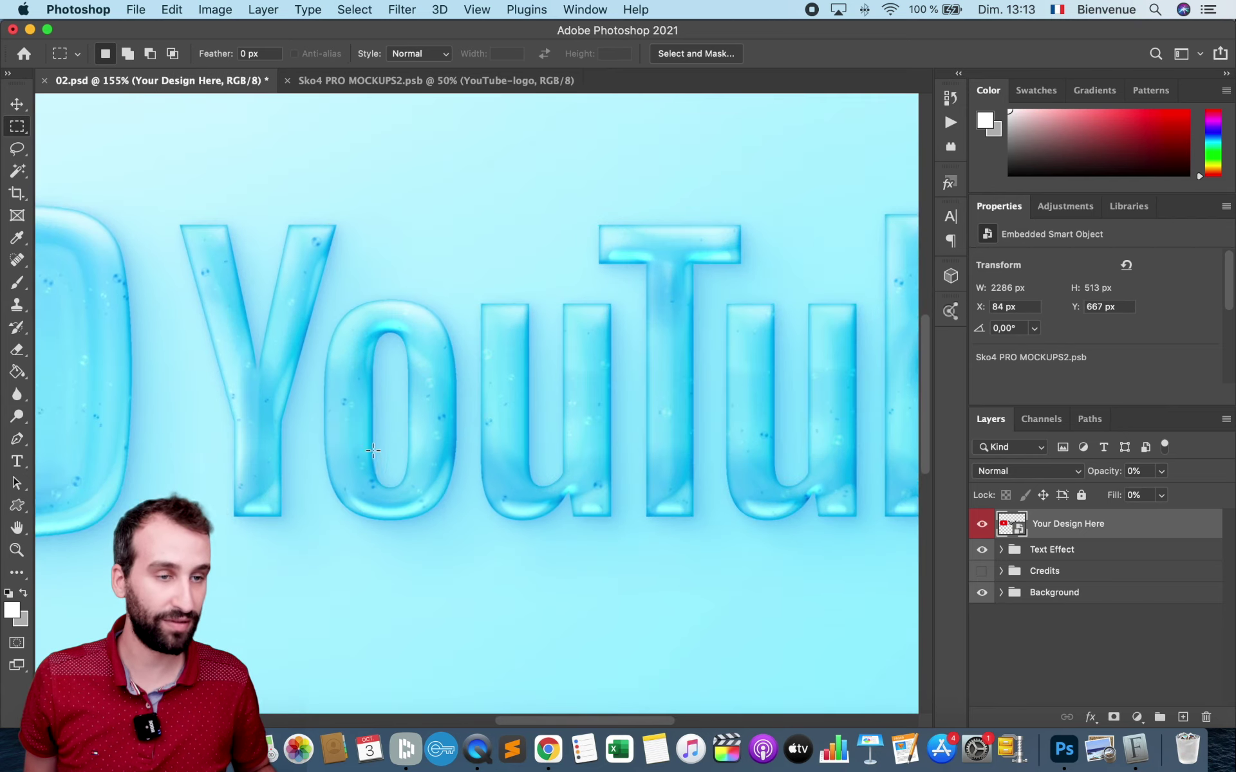
{"action": "scroll", "coordinate": [373, 450], "scroll_direction": "up", "scroll_amount": 2}
{"action": "scroll", "coordinate": [373, 451], "scroll_direction": "up", "scroll_amount": 1}
{"action": "scroll", "coordinate": [339, 358], "scroll_direction": "up", "scroll_amount": 2}
{"action": "scroll", "coordinate": [315, 314], "scroll_direction": "up", "scroll_amount": 1}
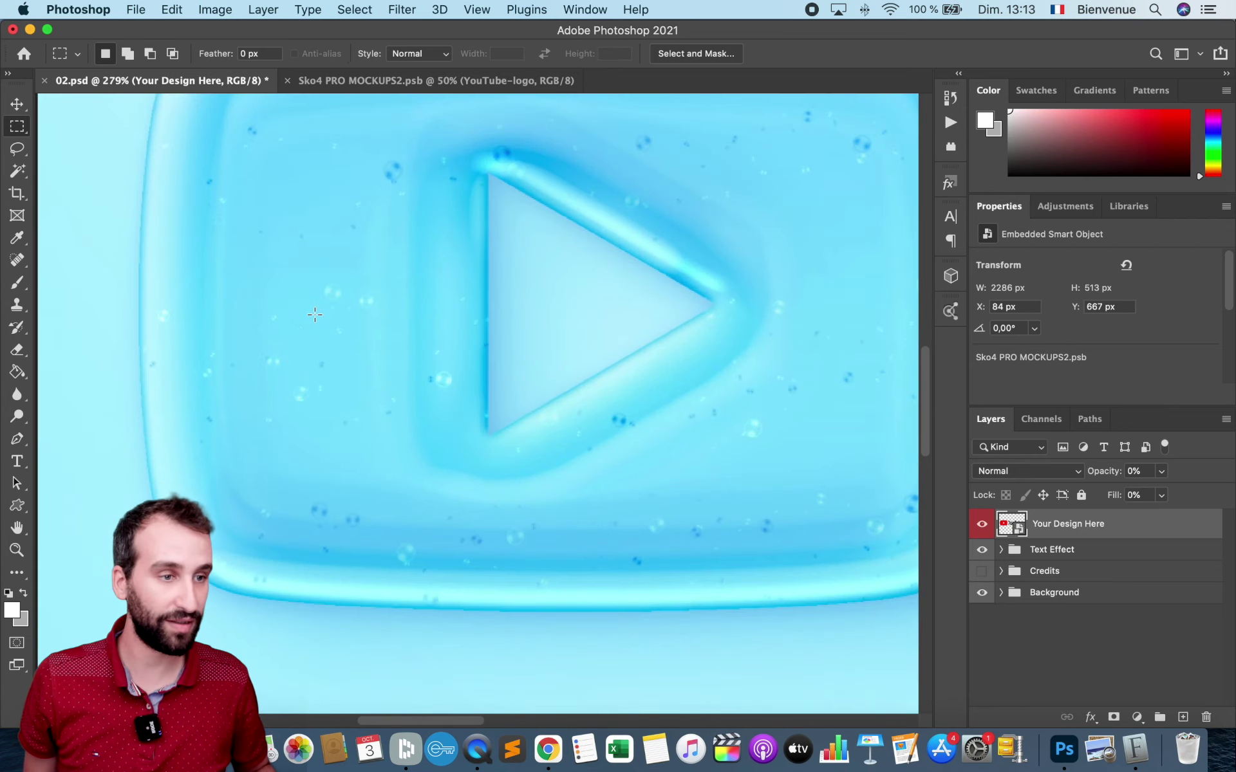
{"action": "scroll", "coordinate": [315, 314], "scroll_direction": "up", "scroll_amount": 1}
{"action": "scroll", "coordinate": [314, 314], "scroll_direction": "right", "scroll_amount": 2}
{"action": "scroll", "coordinate": [315, 314], "scroll_direction": "left", "scroll_amount": 3}
{"action": "scroll", "coordinate": [315, 315], "scroll_direction": "right", "scroll_amount": 5}
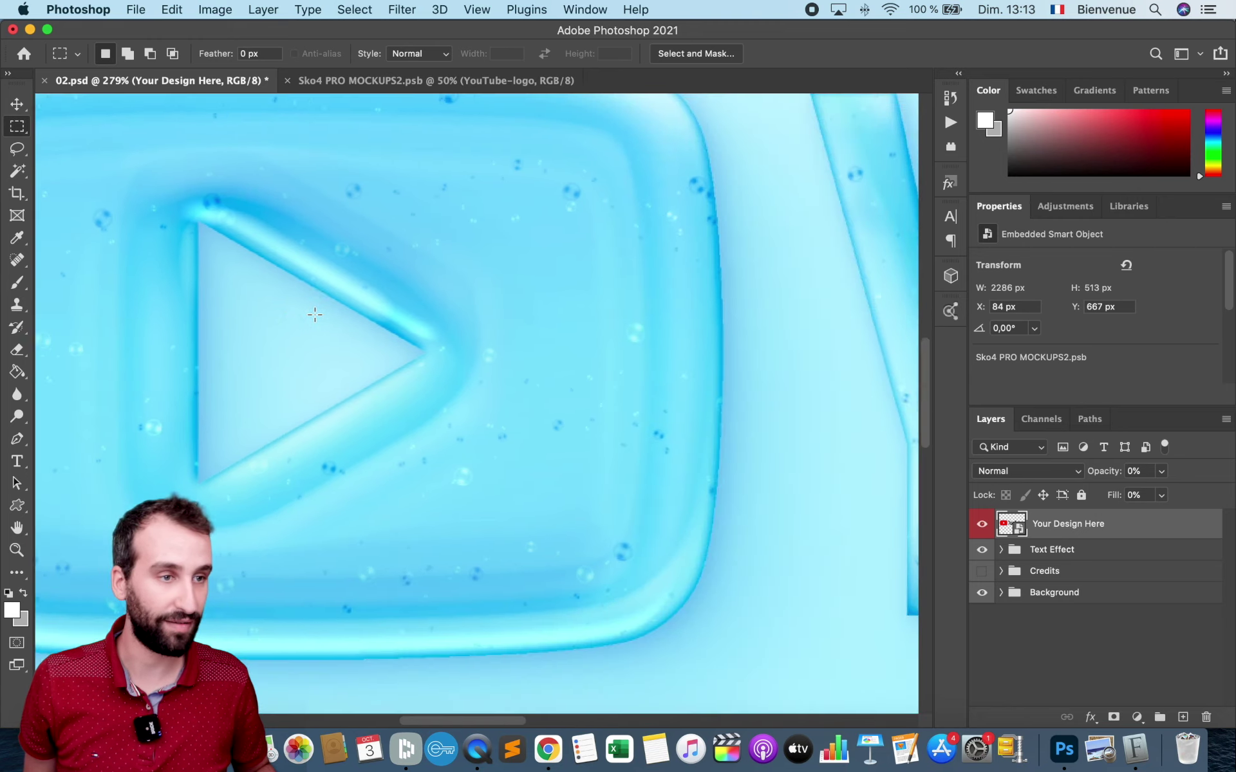
{"action": "scroll", "coordinate": [314, 314], "scroll_direction": "right", "scroll_amount": 8}
{"action": "scroll", "coordinate": [315, 314], "scroll_direction": "down", "scroll_amount": 2}
{"action": "scroll", "coordinate": [315, 314], "scroll_direction": "down", "scroll_amount": 2}
{"action": "scroll", "coordinate": [314, 315], "scroll_direction": "down", "scroll_amount": 1}
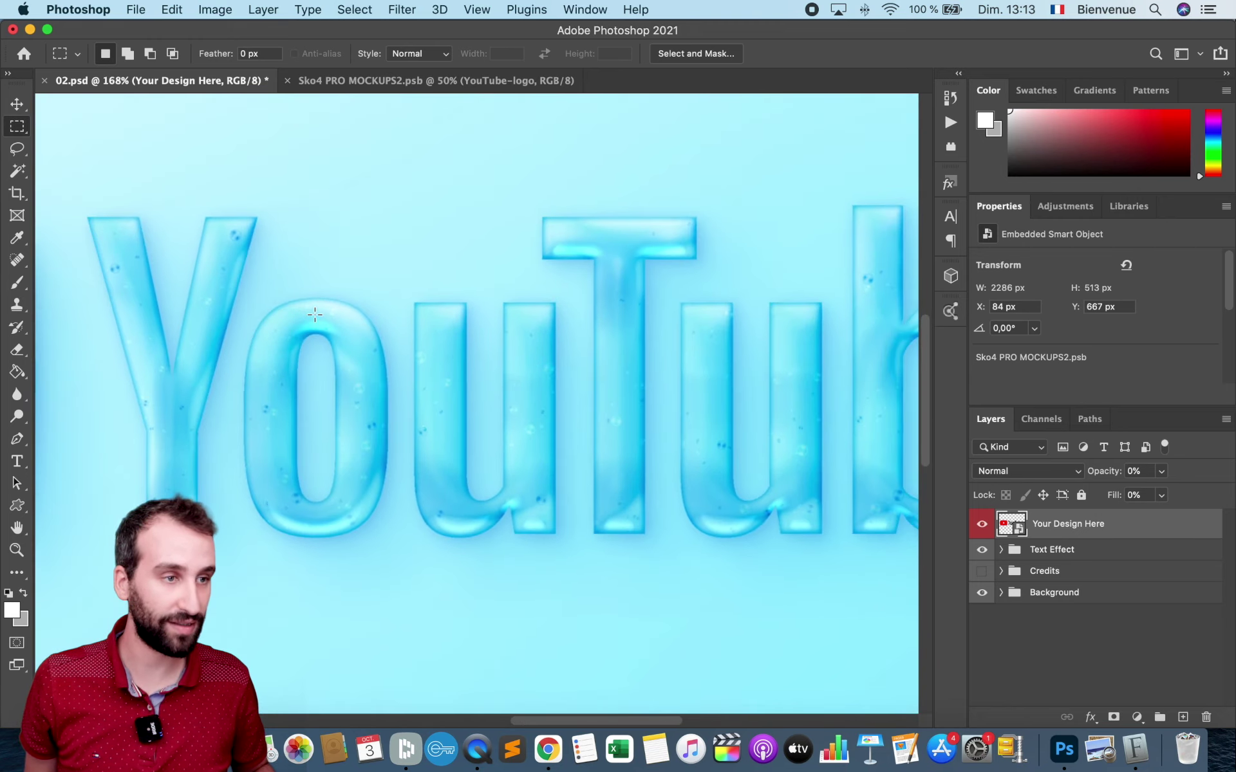
{"action": "scroll", "coordinate": [315, 314], "scroll_direction": "down", "scroll_amount": 1}
{"action": "scroll", "coordinate": [315, 314], "scroll_direction": "right", "scroll_amount": 3}
{"action": "scroll", "coordinate": [315, 314], "scroll_direction": "left", "scroll_amount": 5}
{"action": "scroll", "coordinate": [314, 314], "scroll_direction": "down", "scroll_amount": 1}
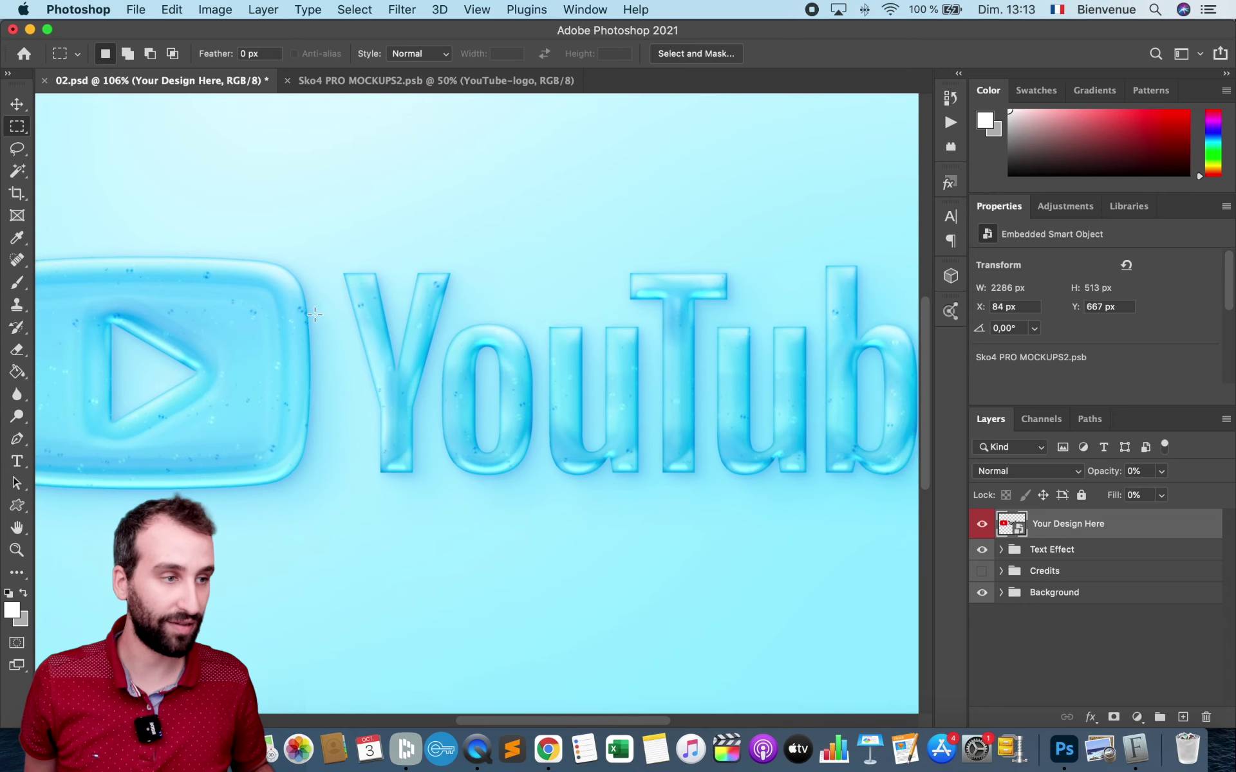
{"action": "scroll", "coordinate": [315, 314], "scroll_direction": "down", "scroll_amount": 2}
- Show the Drops group and reposition four drops around the YouTube logo and play icon
{"action": "left_click", "coordinate": [372, 83]}
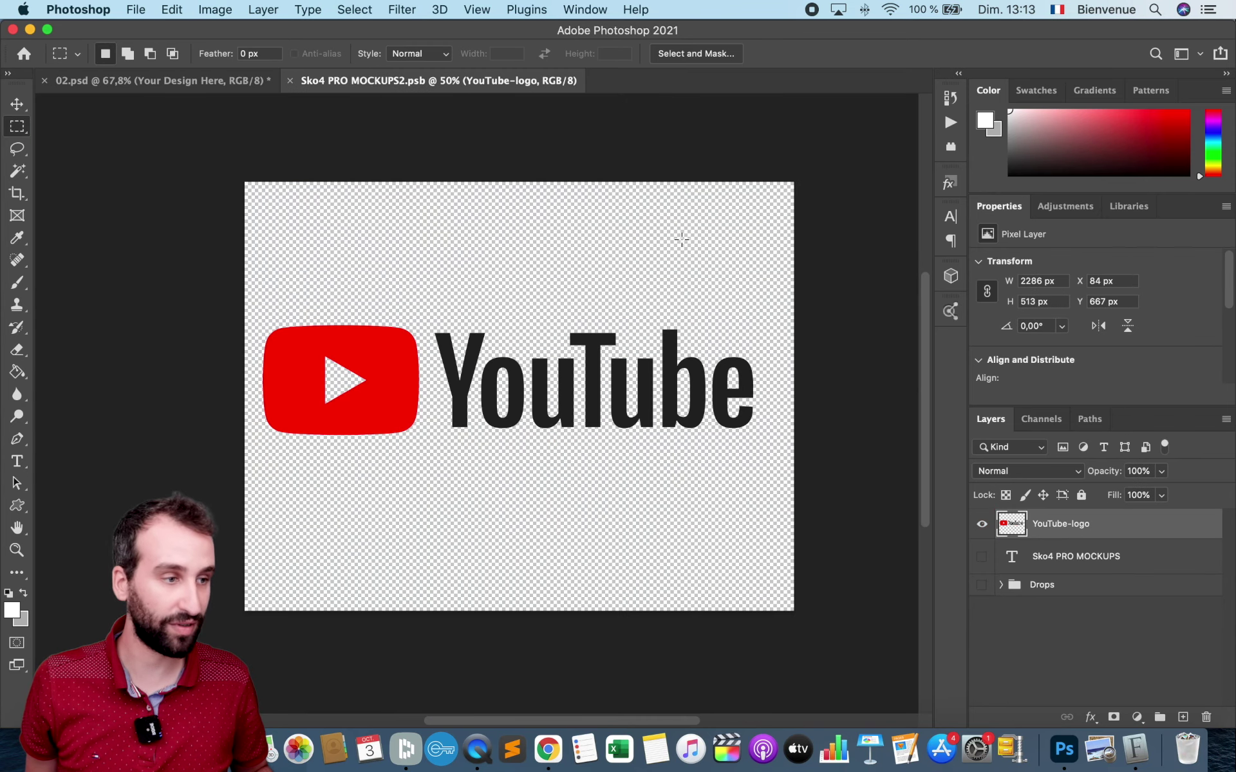
{"action": "left_click", "coordinate": [981, 585]}
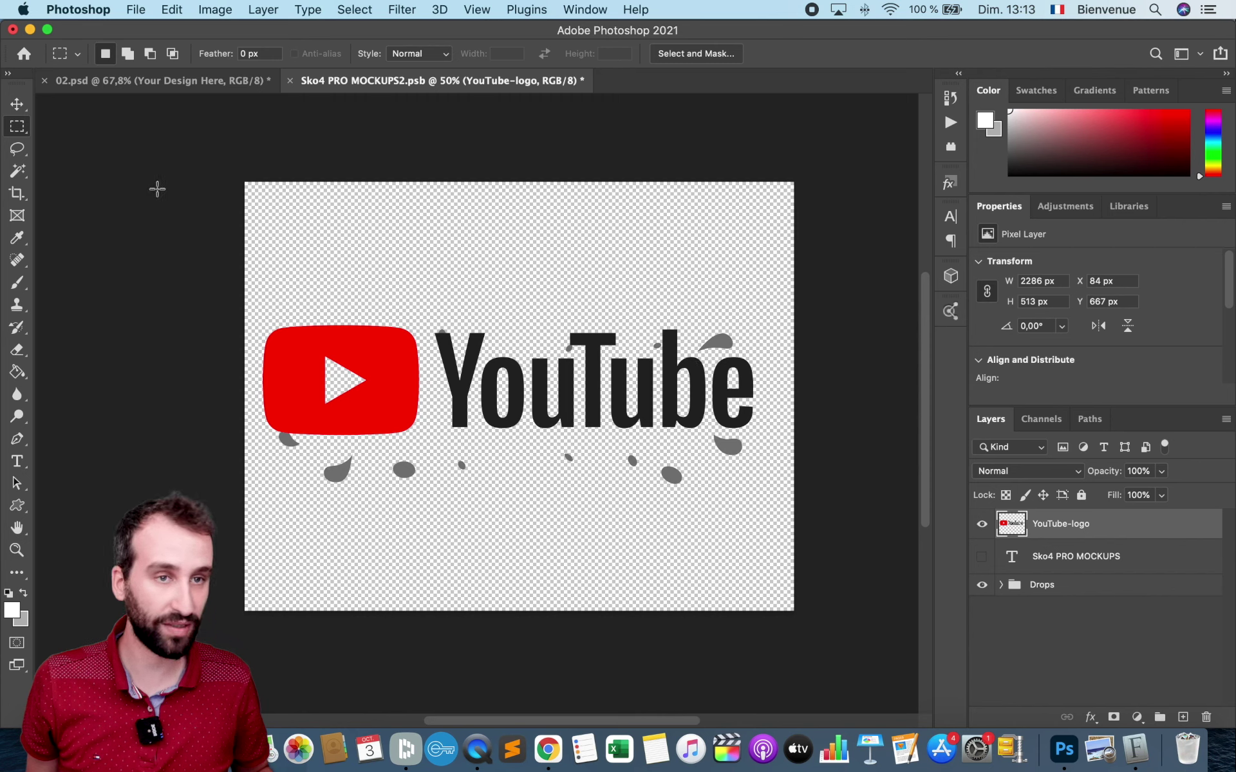
{"action": "left_click", "coordinate": [24, 104]}
{"action": "left_click_drag", "start_coordinate": [724, 348], "coordinate": [745, 329]}
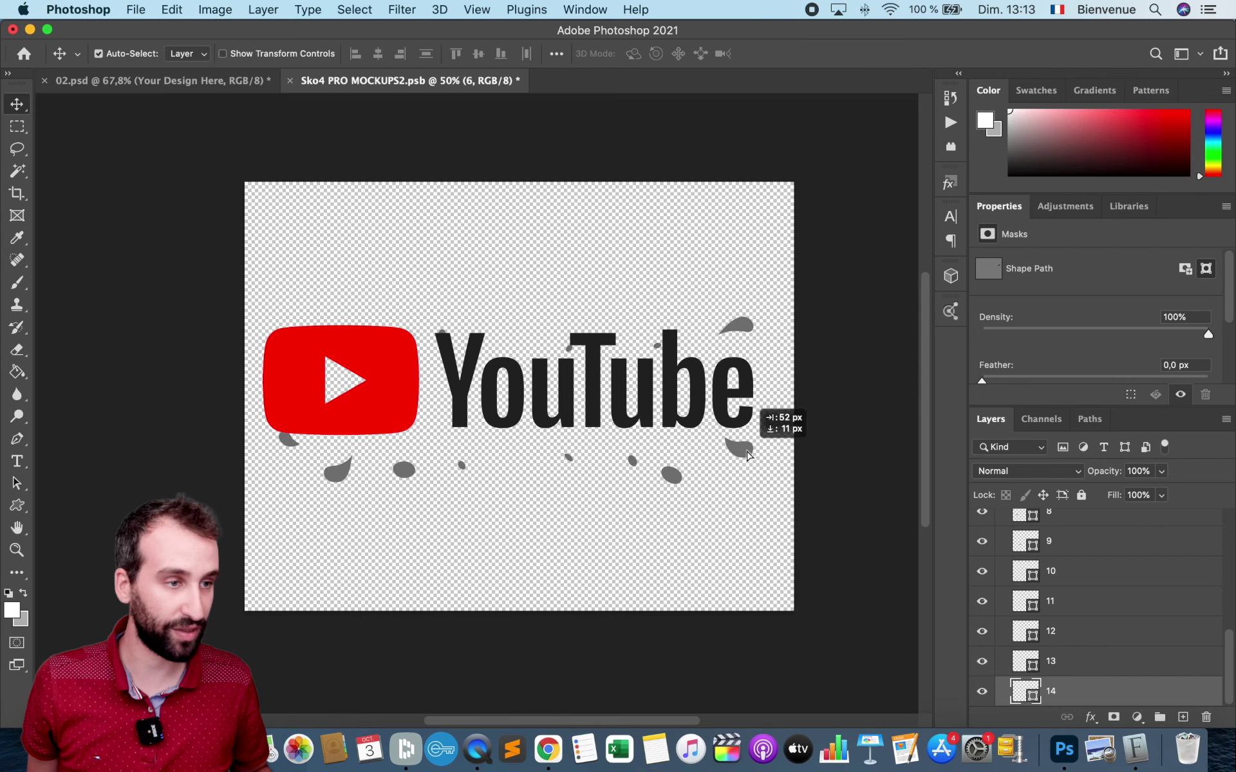
{"action": "left_click_drag", "start_coordinate": [735, 454], "coordinate": [759, 457]}
{"action": "left_click_drag", "start_coordinate": [350, 469], "coordinate": [295, 455]}
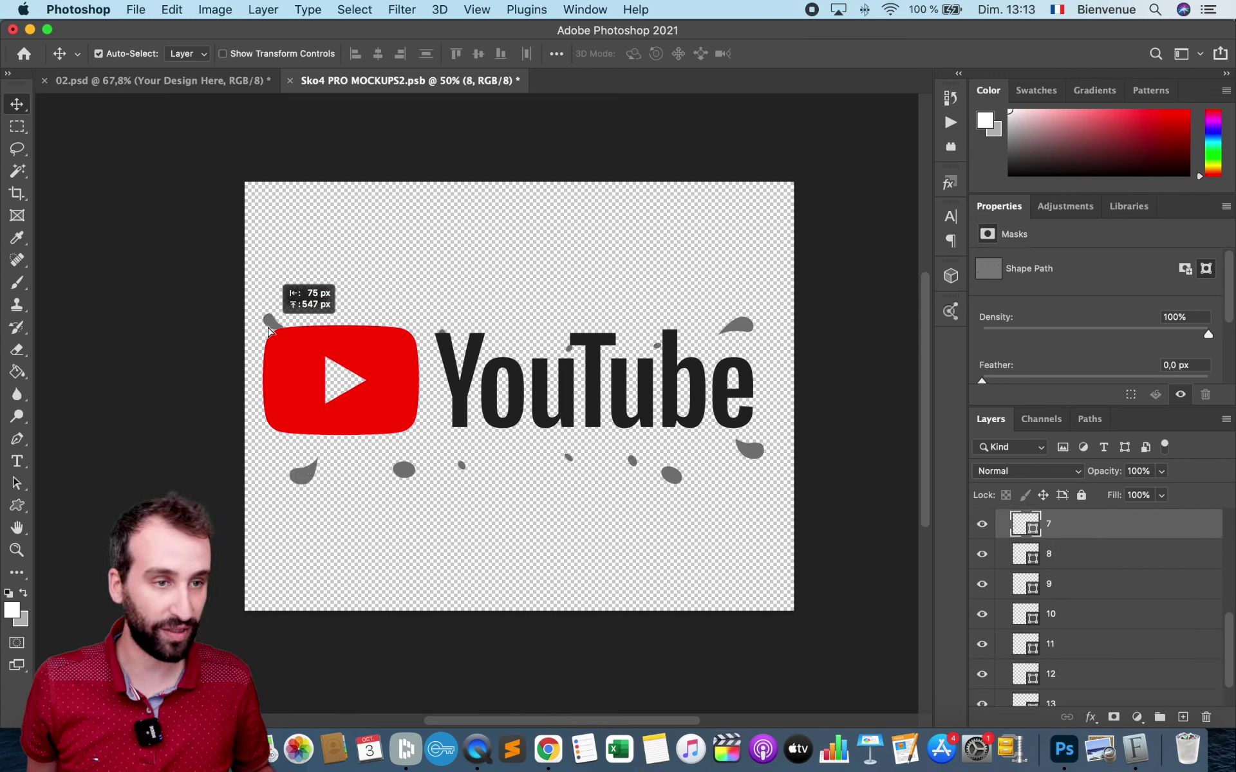
{"action": "left_click_drag", "start_coordinate": [287, 449], "coordinate": [265, 325]}
- Save the logo with the moved drops and return to the 02.psd mockup
{"action": "left_click", "coordinate": [136, 9]}
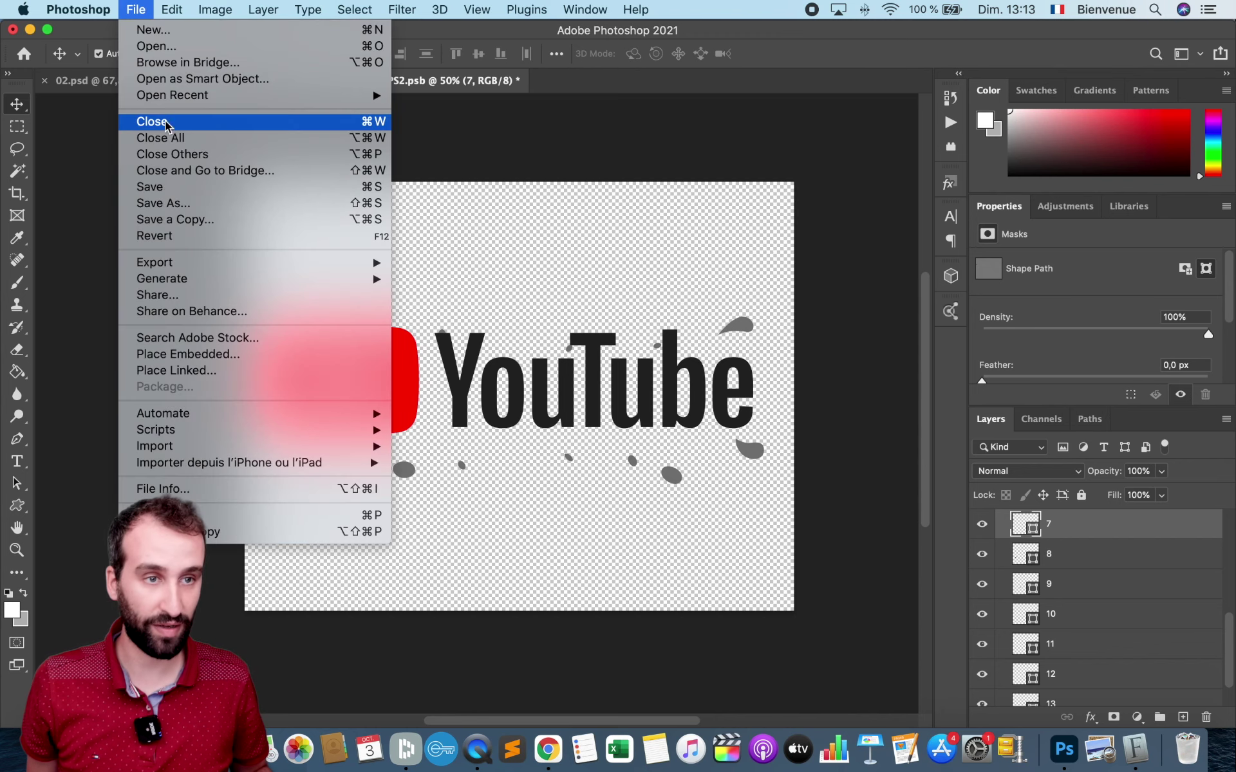
{"action": "left_click", "coordinate": [155, 187]}
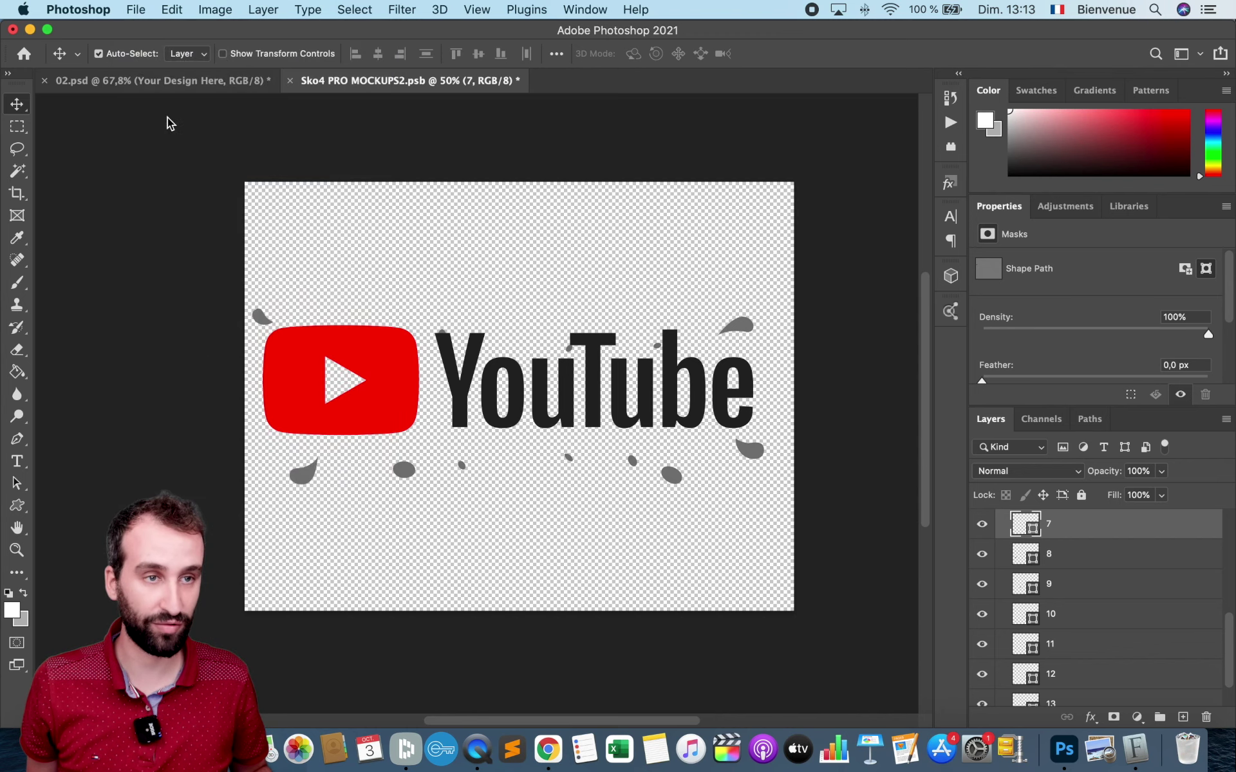
{"action": "left_click", "coordinate": [147, 82]}
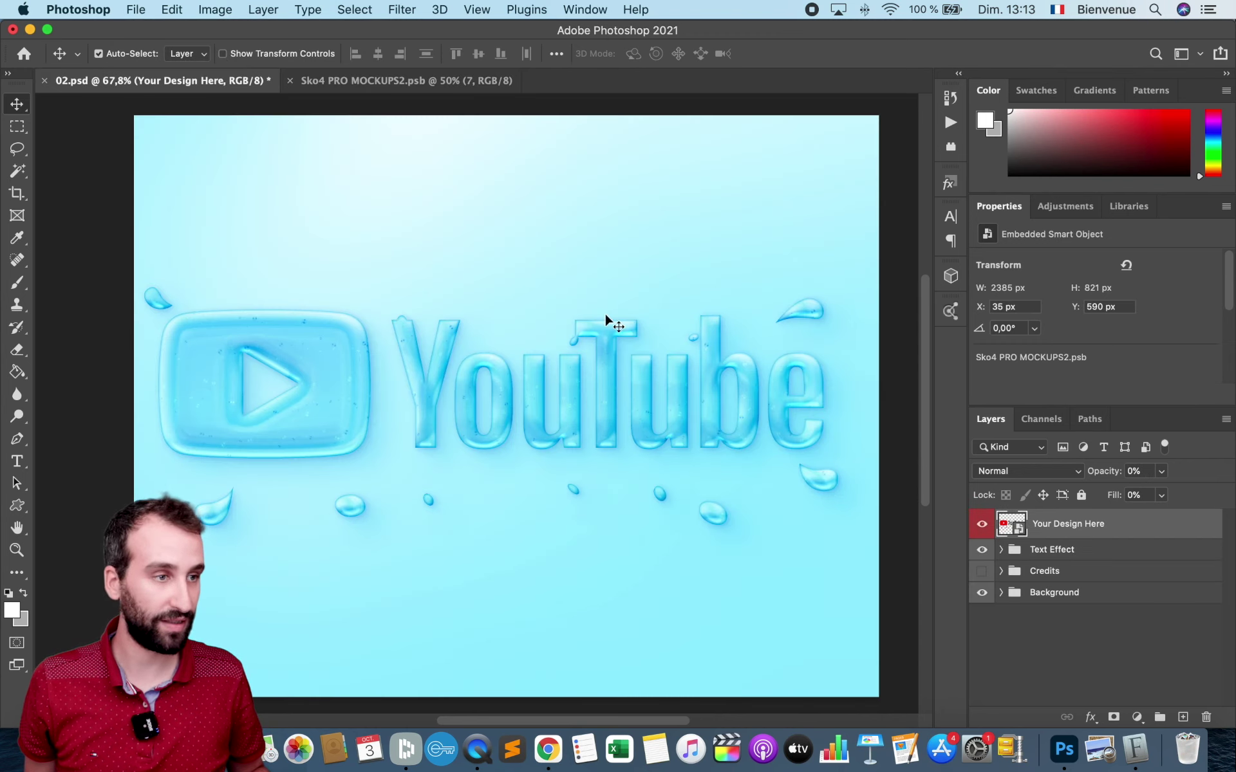
{"action": "scroll", "coordinate": [767, 464], "scroll_direction": "up", "scroll_amount": 3}
{"action": "scroll", "coordinate": [767, 465], "scroll_direction": "up", "scroll_amount": 2}
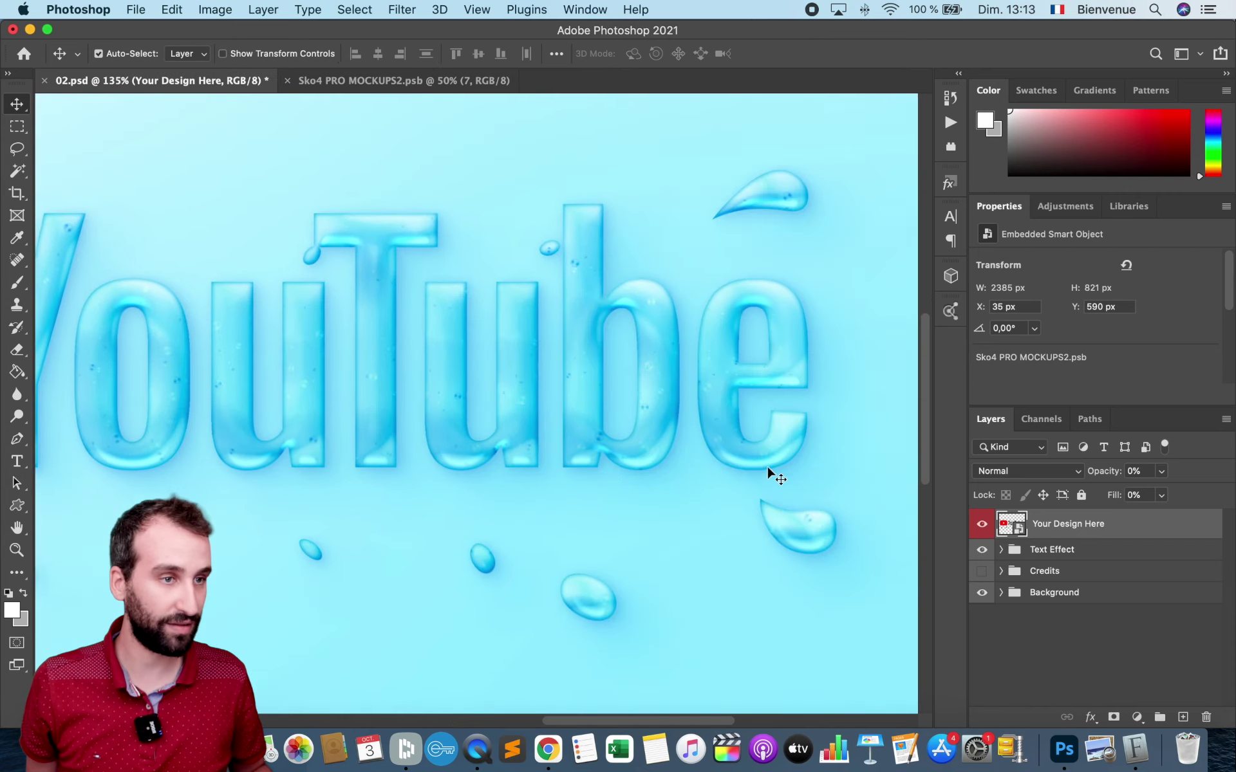
{"action": "scroll", "coordinate": [477, 476], "scroll_direction": "left", "scroll_amount": 3}
{"action": "scroll", "coordinate": [480, 484], "scroll_direction": "left", "scroll_amount": 5}
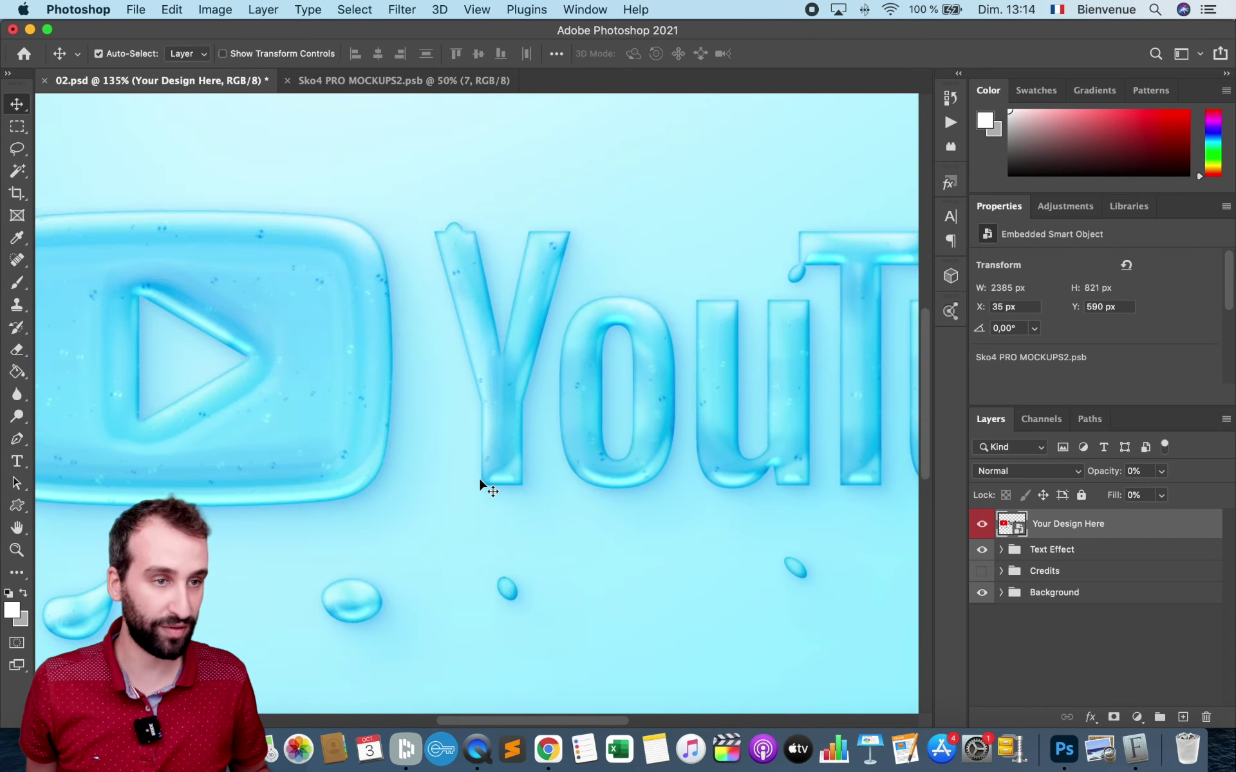
{"action": "scroll", "coordinate": [479, 484], "scroll_direction": "left", "scroll_amount": 5}
{"action": "scroll", "coordinate": [480, 480], "scroll_direction": "right", "scroll_amount": 5}
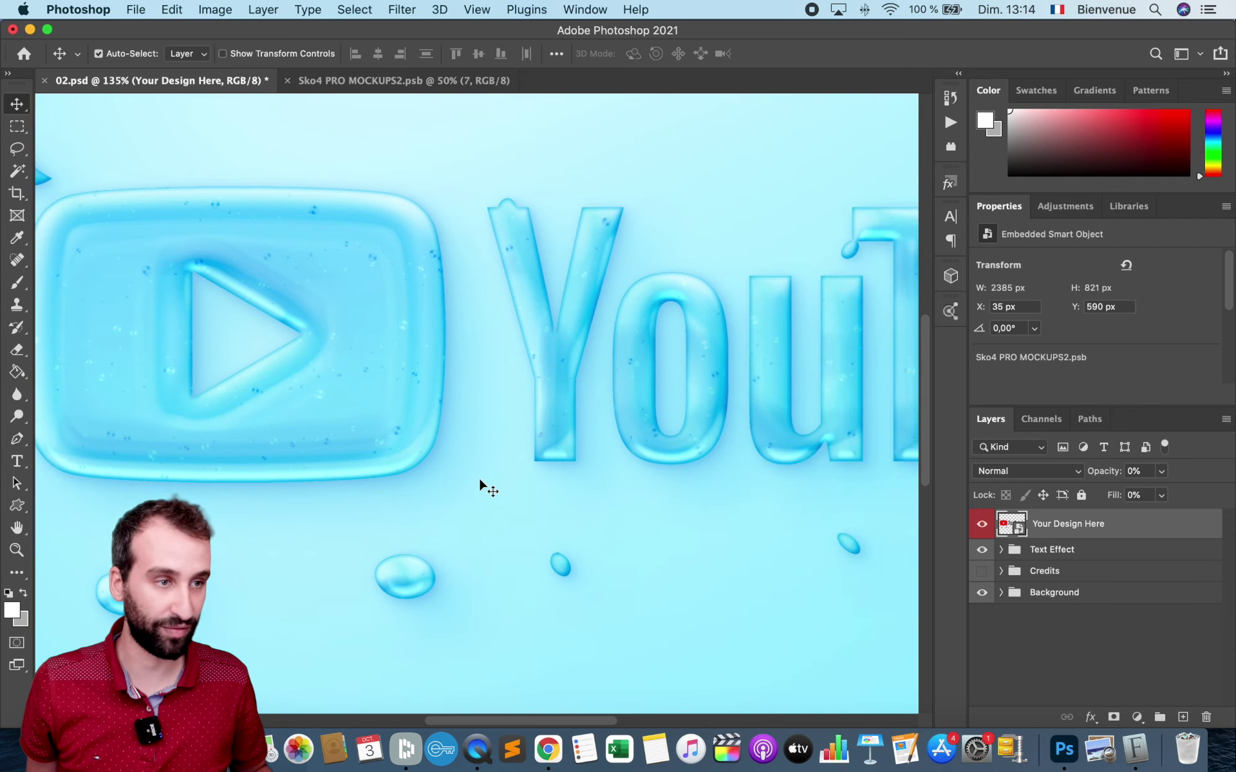
{"action": "scroll", "coordinate": [480, 480], "scroll_direction": "down", "scroll_amount": 3}
{"action": "scroll", "coordinate": [480, 480], "scroll_direction": "right", "scroll_amount": 3}
{"action": "scroll", "coordinate": [508, 443], "scroll_direction": "down", "scroll_amount": 2}
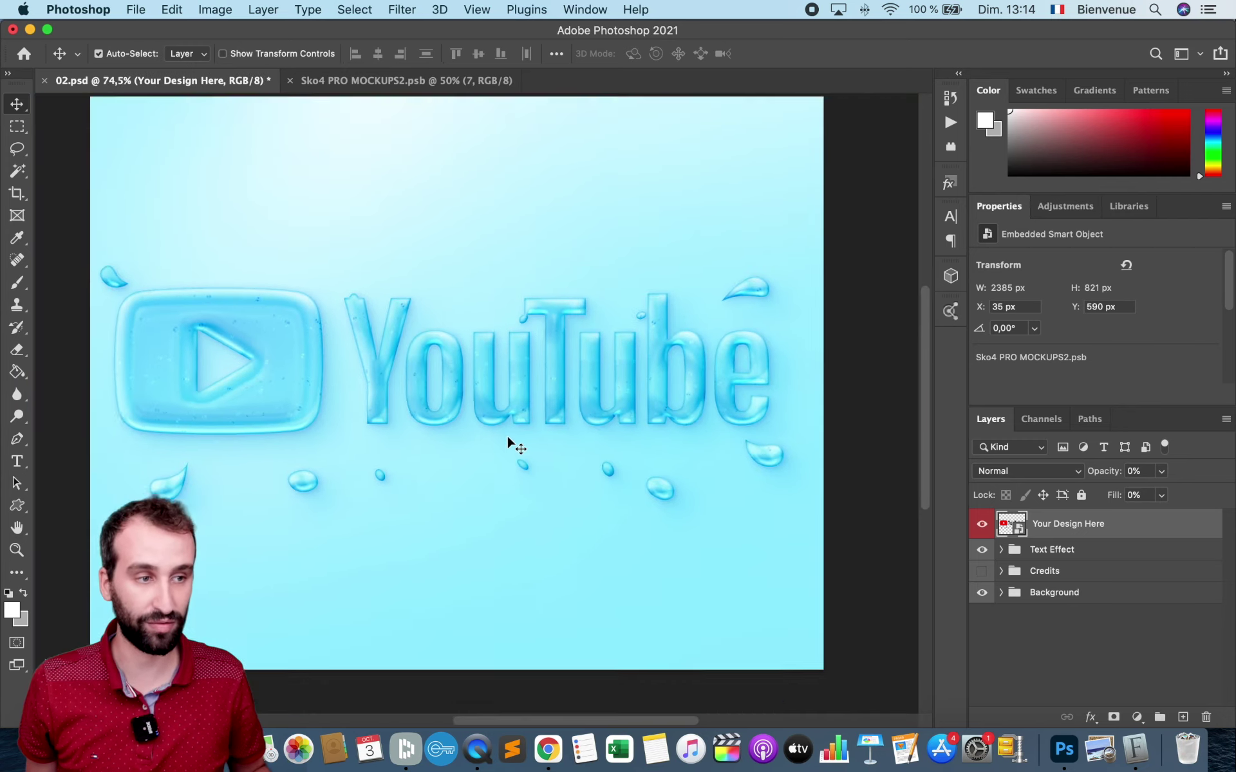
{"action": "scroll", "coordinate": [508, 442], "scroll_direction": "down", "scroll_amount": 1}
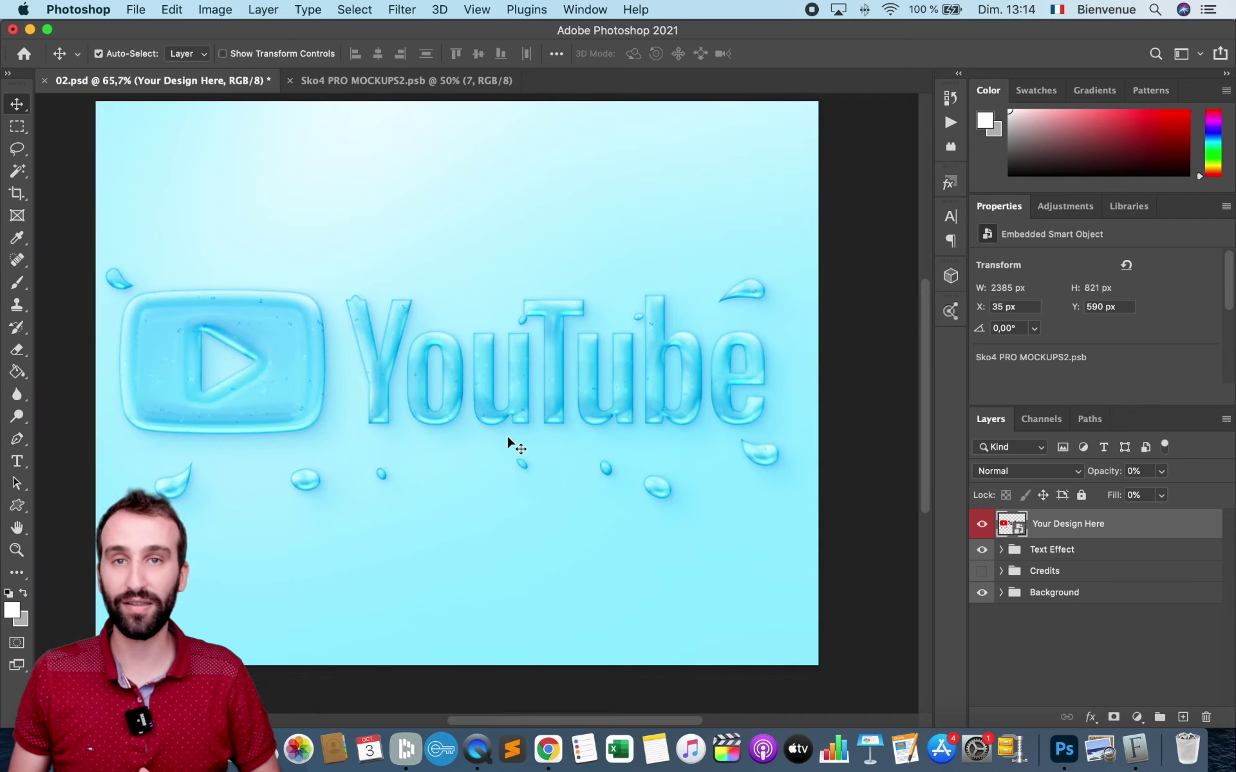